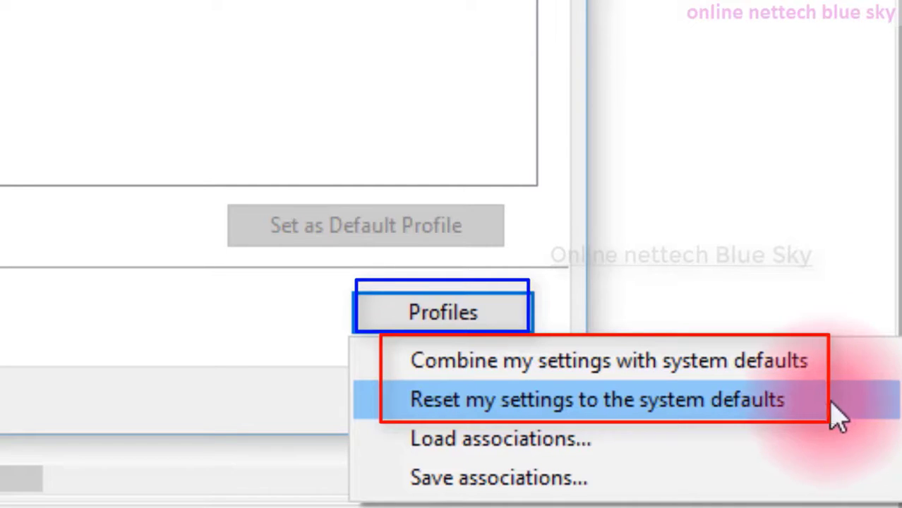
Examine the options for combining, resetting, loading and saving profile associations, and the list of color-managed devices.
{"action": "left_click", "coordinate": [828, 414]}
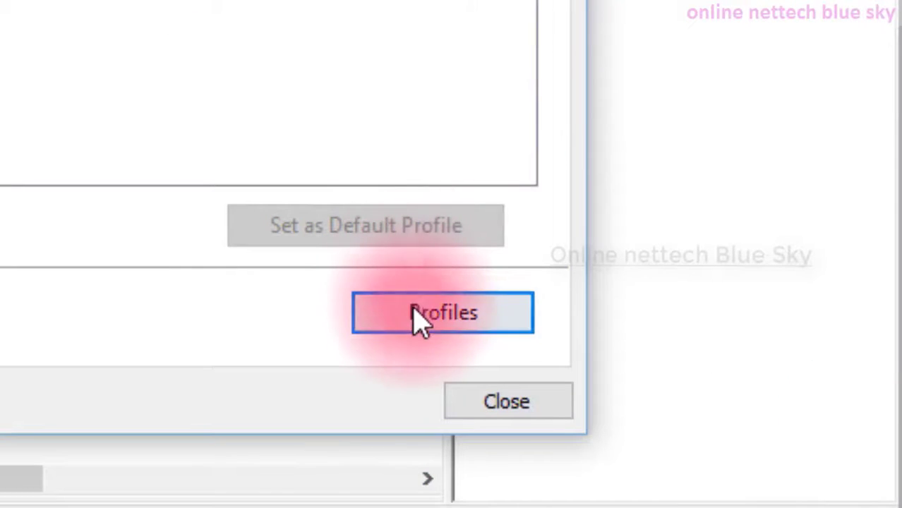
{"action": "left_click", "coordinate": [422, 332]}
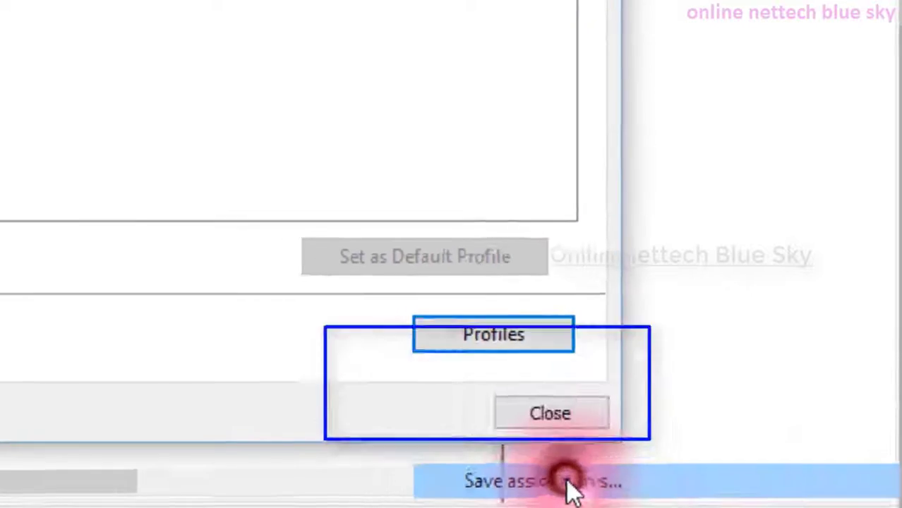
{"action": "left_click", "coordinate": [536, 479]}
{"action": "left_click", "coordinate": [400, 345]}
{"action": "left_click", "coordinate": [400, 345]}
{"action": "left_click", "coordinate": [553, 349]}
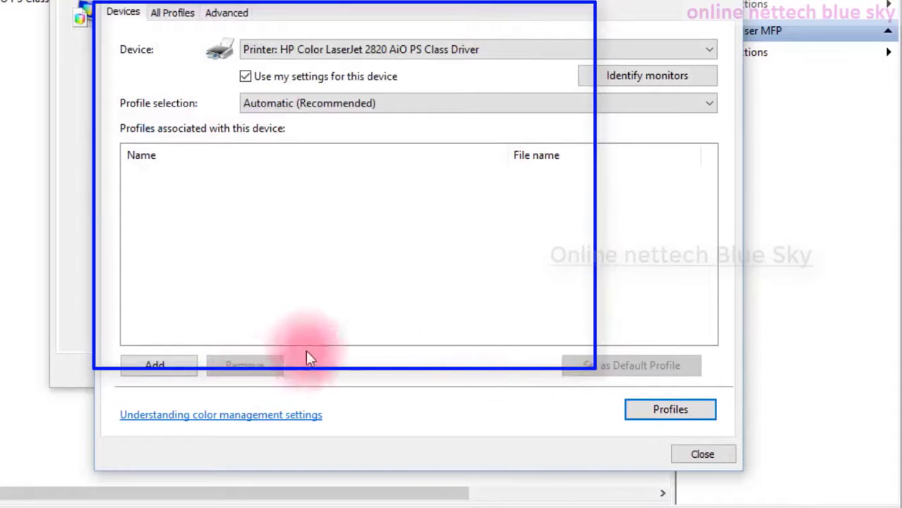
{"action": "left_click", "coordinate": [489, 50]}
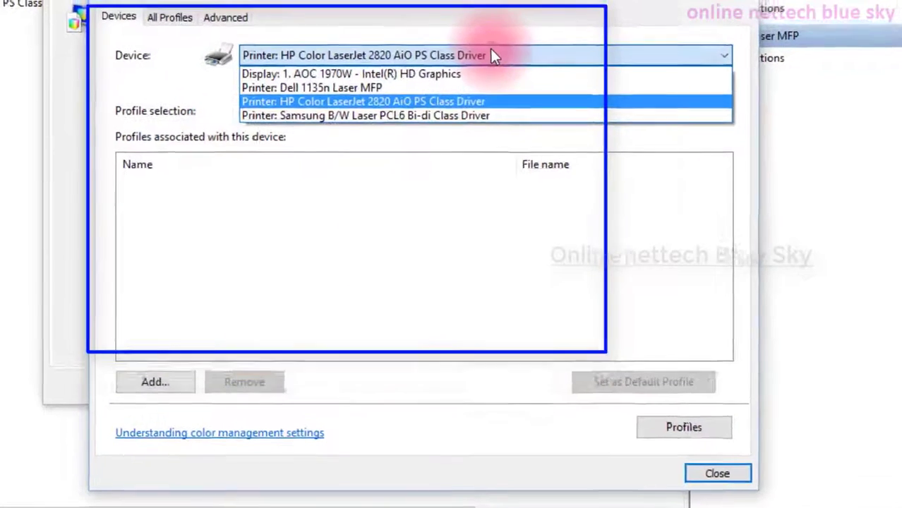
{"action": "left_click", "coordinate": [486, 45]}
Inspect the sRGB and scRGB virtual device model profiles among all profiles installed on the system.
{"action": "left_click", "coordinate": [155, 41]}
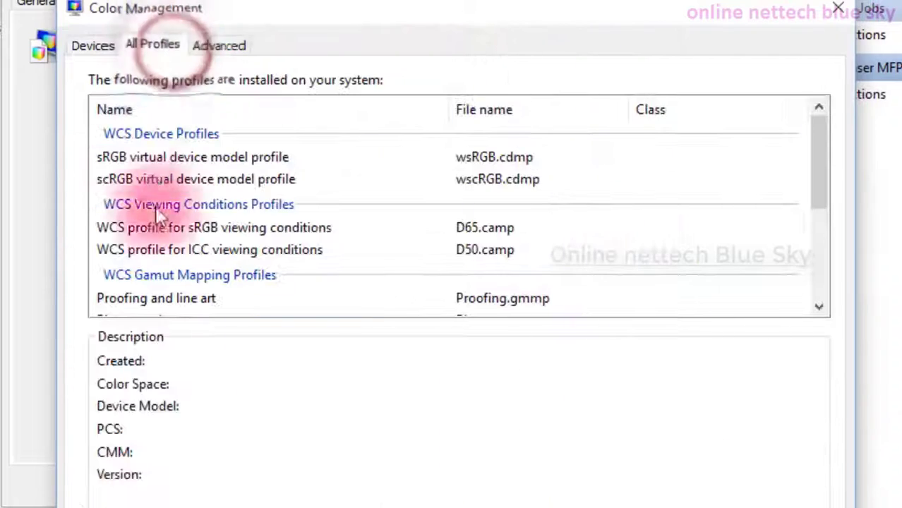
{"action": "mouse_move", "coordinate": [823, 148]}
{"action": "left_mouse_down"}
{"action": "mouse_move", "coordinate": [782, 266]}
{"action": "mouse_move", "coordinate": [802, 236]}
{"action": "mouse_move", "coordinate": [811, 141]}
{"action": "left_mouse_up"}
{"action": "left_click", "coordinate": [310, 161]}
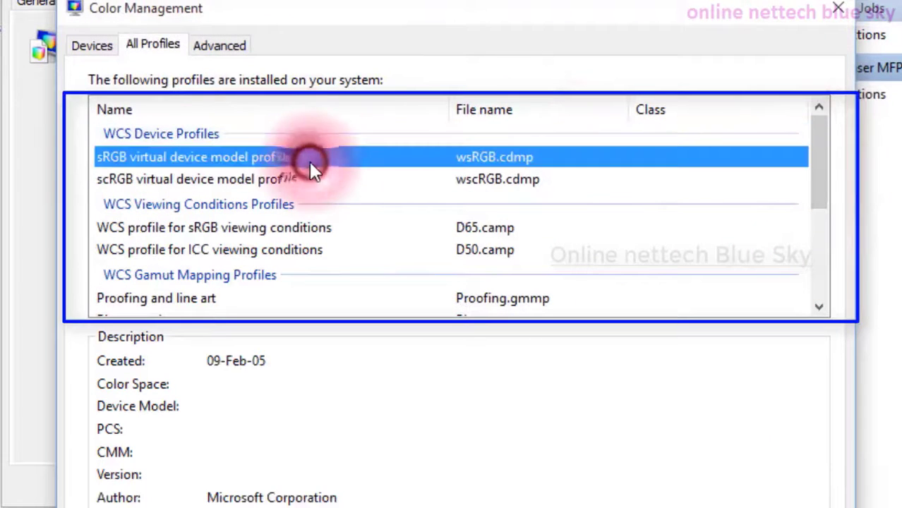
{"action": "left_click", "coordinate": [310, 183]}
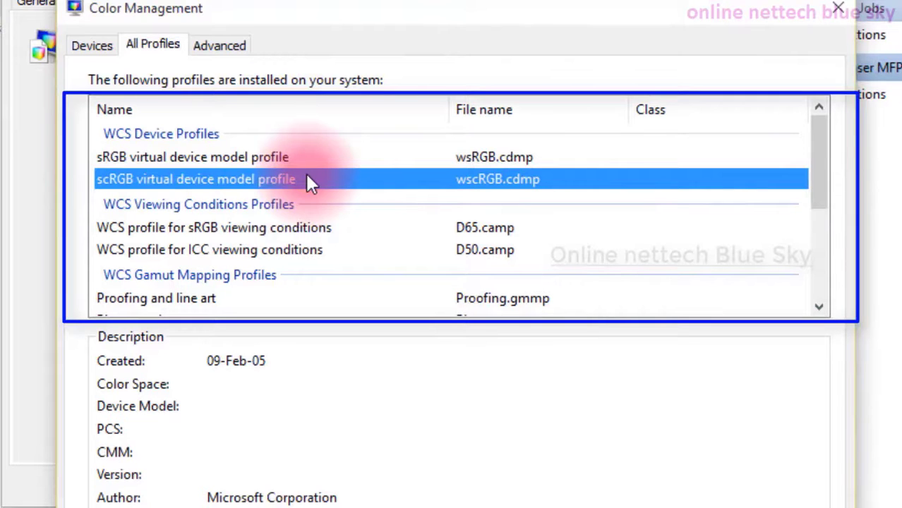
Inspect the details of the ICC profiles 1970W, Agfa : Swop Standard and sRGB IEC61966-2.1.
{"action": "left_click_drag", "start_coordinate": [824, 187], "coordinate": [807, 292]}
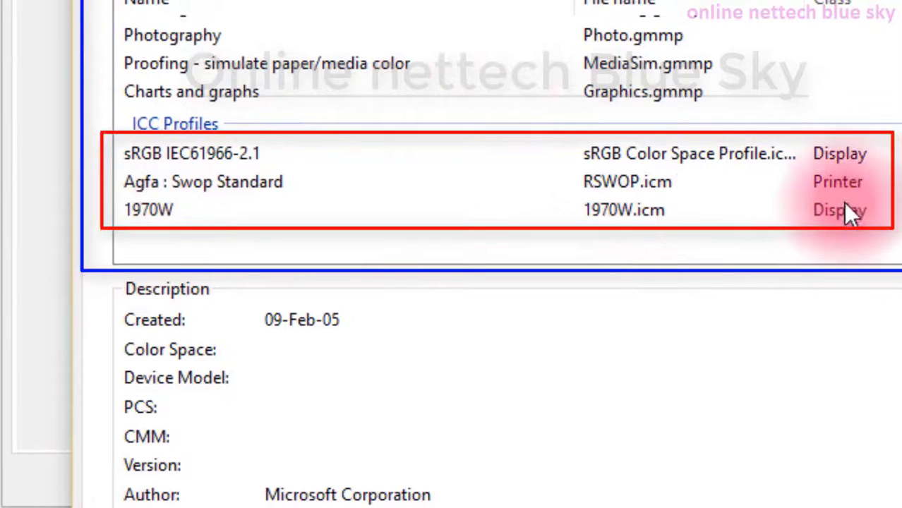
{"action": "left_click", "coordinate": [843, 206]}
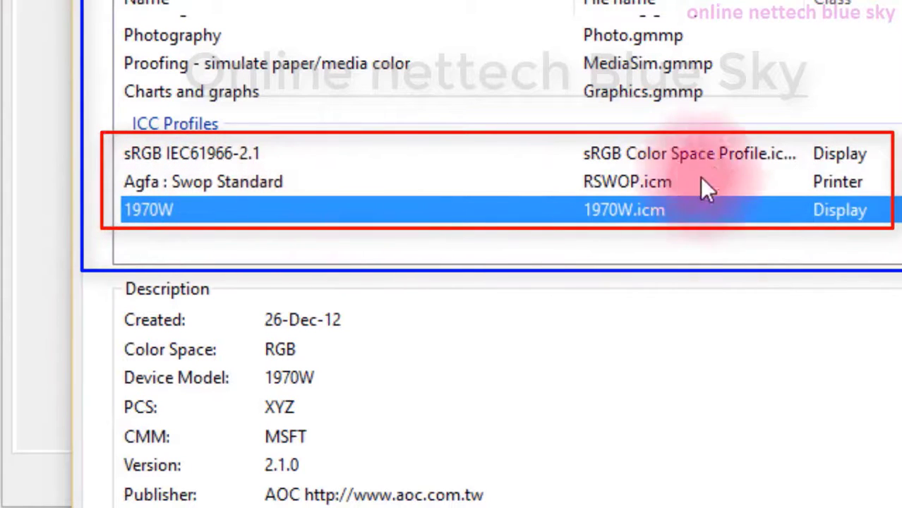
{"action": "left_click", "coordinate": [859, 182]}
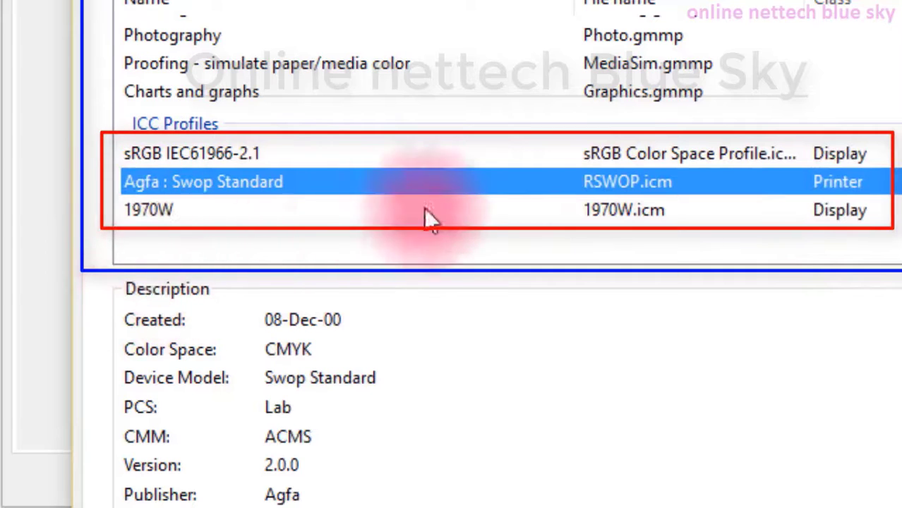
{"action": "left_click", "coordinate": [787, 153]}
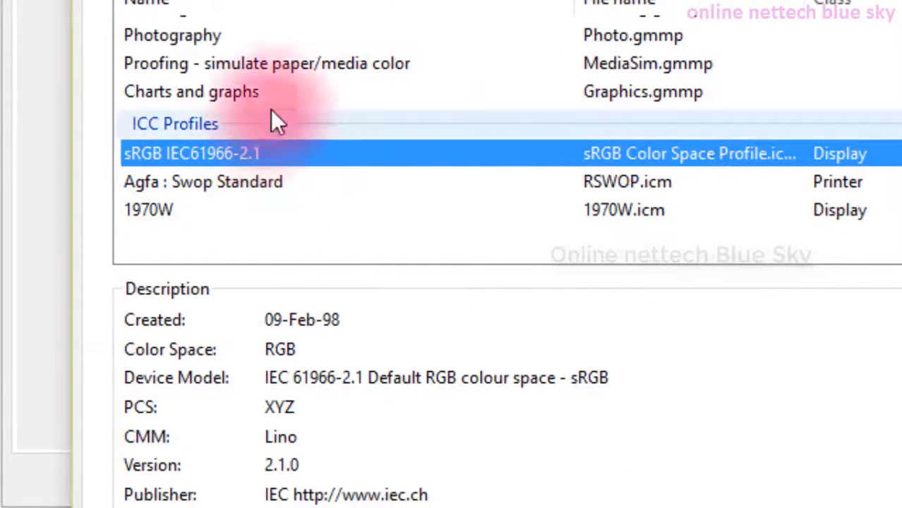
{"action": "scroll", "coordinate": [494, 141], "scroll_direction": "up", "scroll_amount": 2}
{"action": "scroll", "coordinate": [494, 141], "scroll_direction": "up", "scroll_amount": 1}
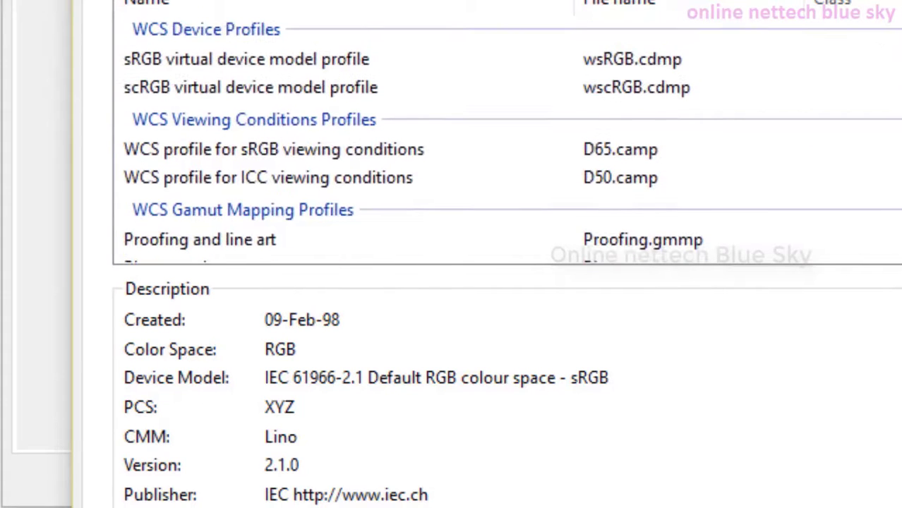
{"action": "scroll", "coordinate": [494, 141], "scroll_direction": "down", "scroll_amount": 4}
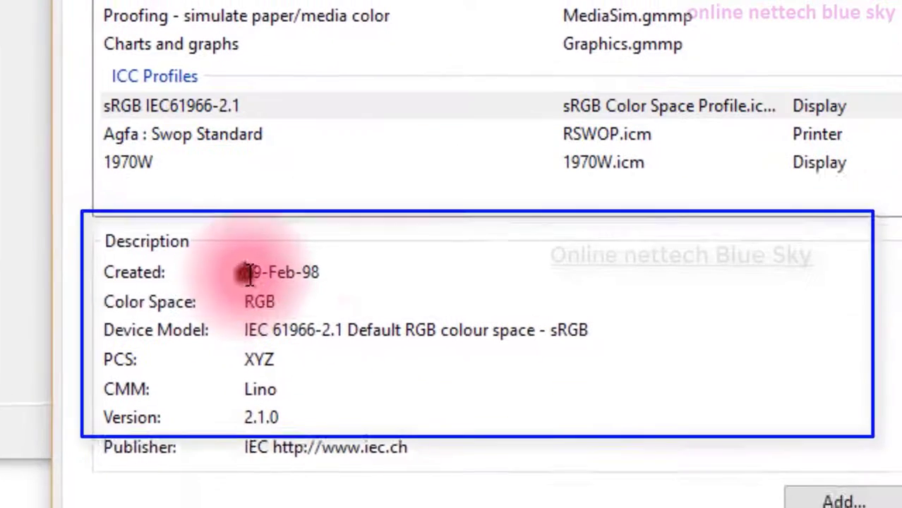
Examine each description field of the sRGB IEC61966-2.1 profile, from the creation date through to the publisher.
{"action": "left_click_drag", "start_coordinate": [264, 320], "coordinate": [351, 310]}
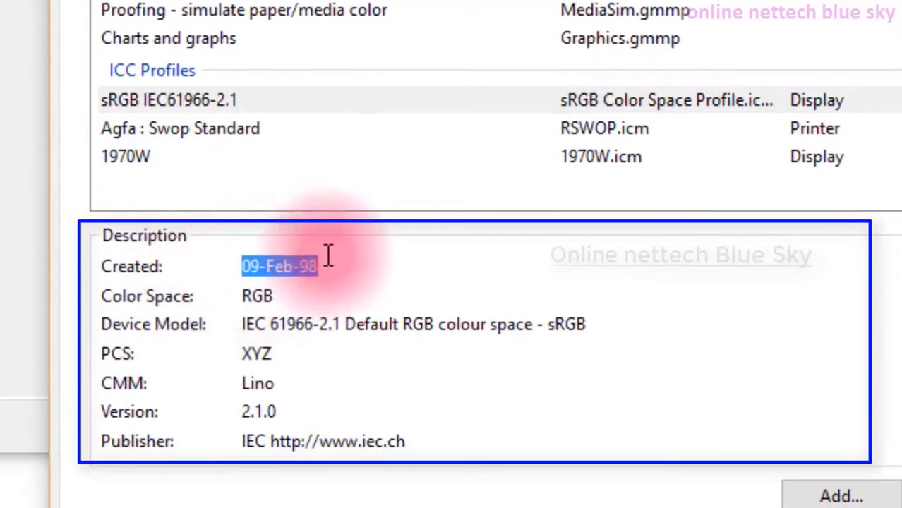
{"action": "left_click_drag", "start_coordinate": [299, 300], "coordinate": [242, 312]}
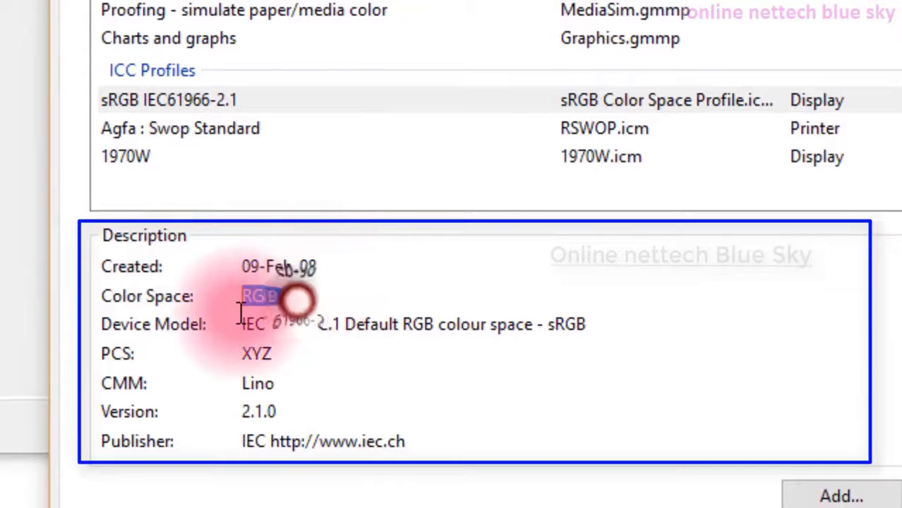
{"action": "left_click_drag", "start_coordinate": [325, 271], "coordinate": [241, 290]}
{"action": "left_click_drag", "start_coordinate": [242, 324], "coordinate": [619, 328]}
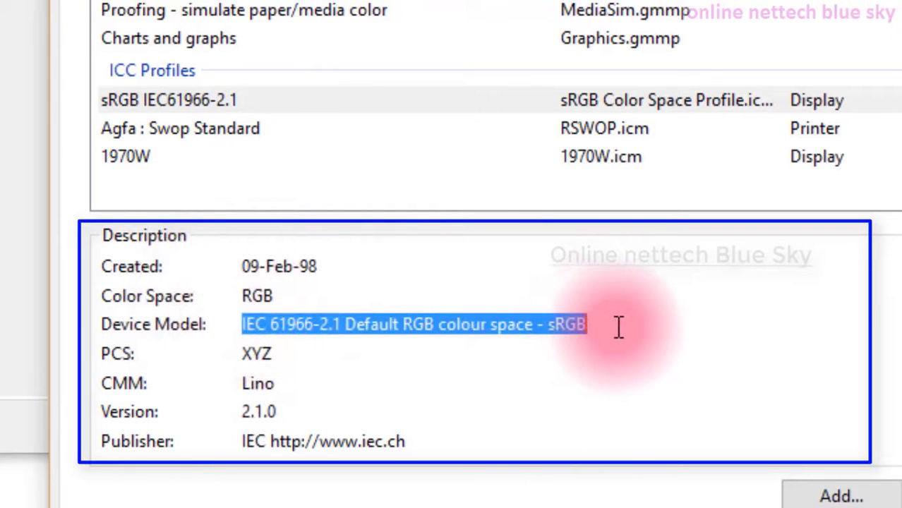
{"action": "left_click_drag", "start_coordinate": [306, 352], "coordinate": [197, 351]}
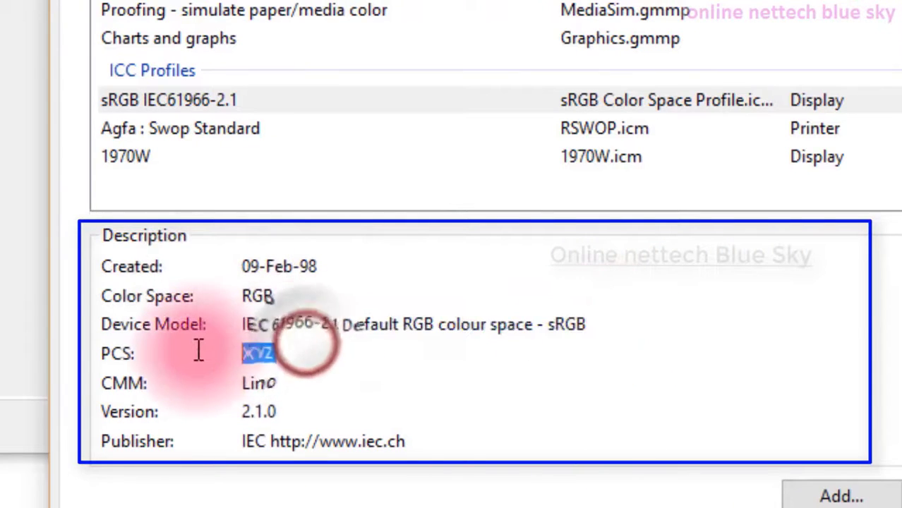
{"action": "left_click_drag", "start_coordinate": [236, 385], "coordinate": [324, 382]}
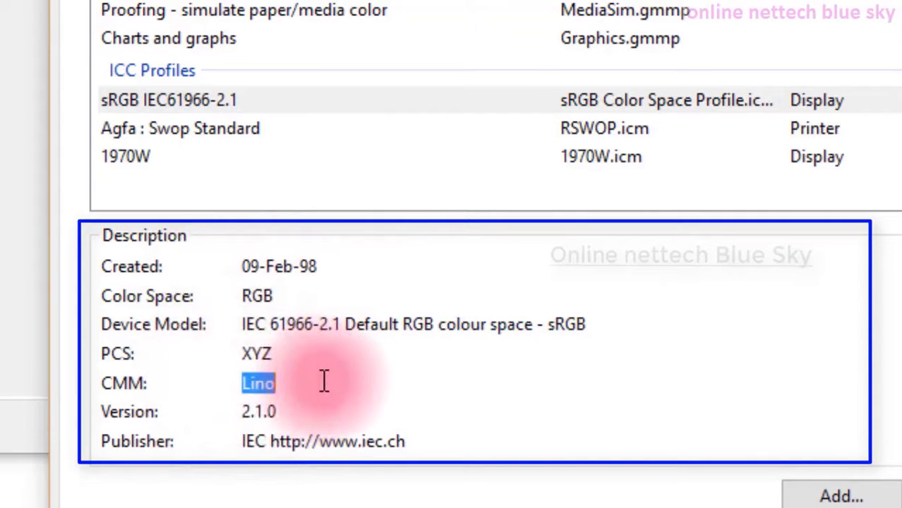
{"action": "left_click_drag", "start_coordinate": [308, 414], "coordinate": [207, 421]}
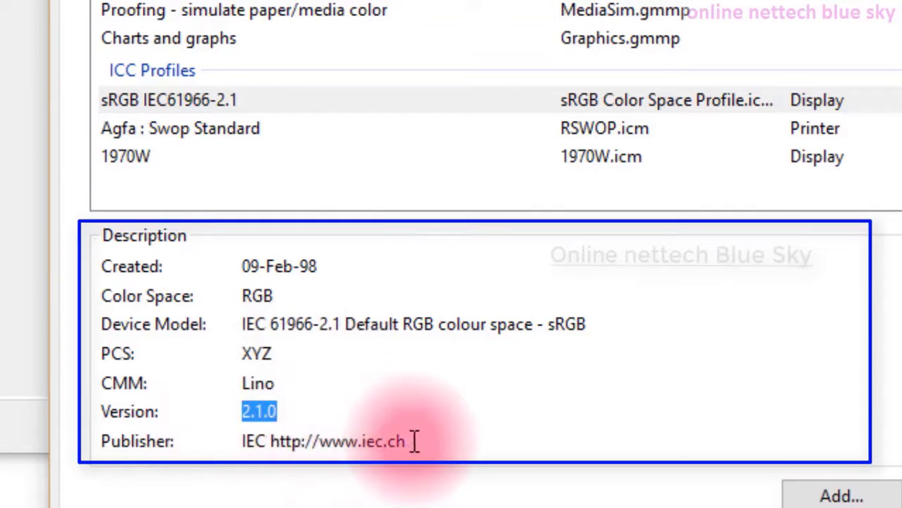
{"action": "left_click_drag", "start_coordinate": [413, 439], "coordinate": [195, 439]}
{"action": "left_click", "coordinate": [455, 432]}
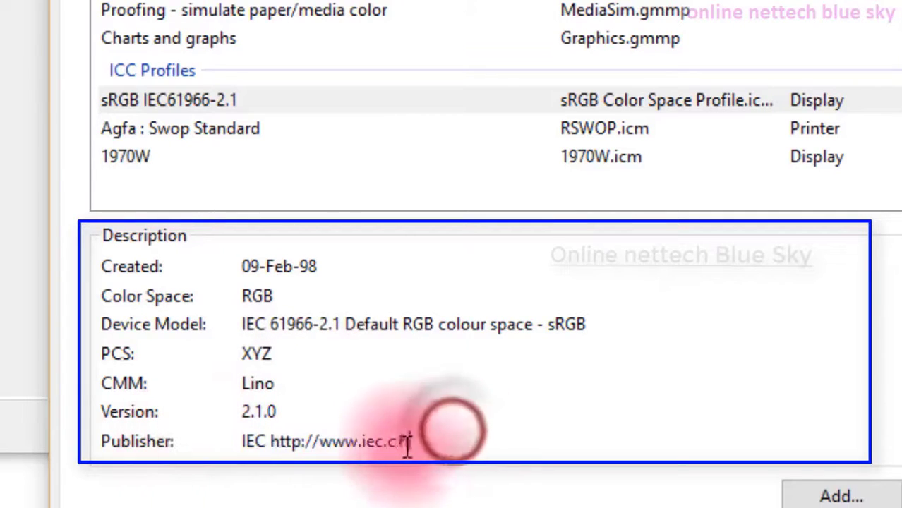
{"action": "left_click_drag", "start_coordinate": [364, 444], "coordinate": [379, 444]}
{"action": "left_click_drag", "start_coordinate": [281, 442], "coordinate": [220, 446]}
{"action": "left_click", "coordinate": [499, 382]}
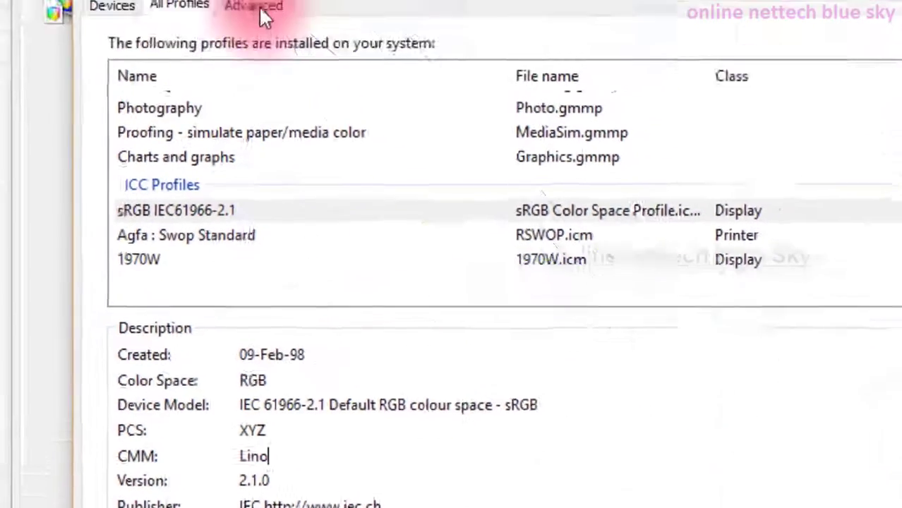
Try 1970W as the device profile in the advanced color defaults and restore System default (sRGB IEC61966-2.1).
{"action": "left_click", "coordinate": [258, 8]}
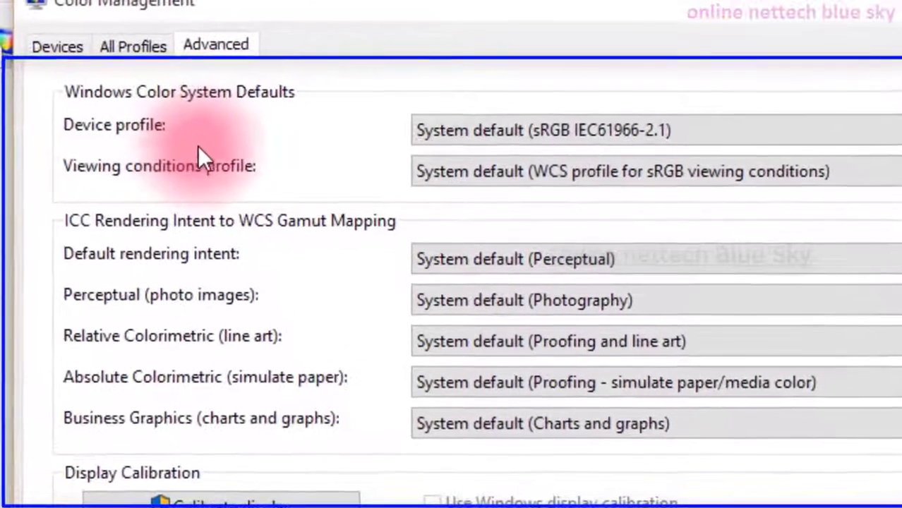
{"action": "left_click", "coordinate": [684, 129]}
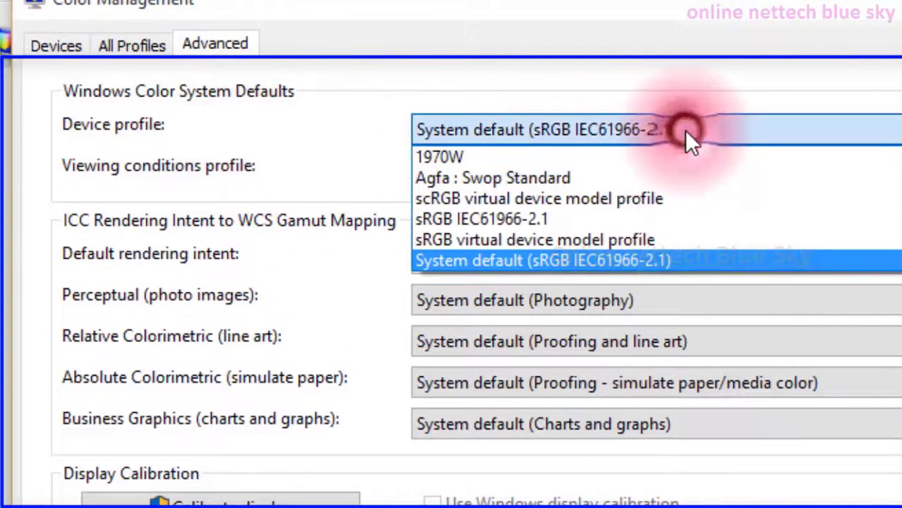
{"action": "left_click", "coordinate": [622, 158]}
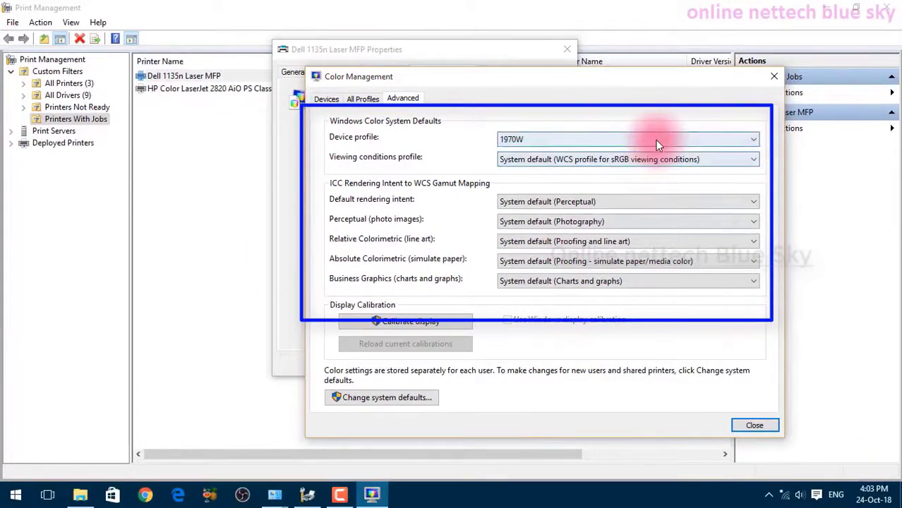
{"action": "left_click", "coordinate": [656, 140]}
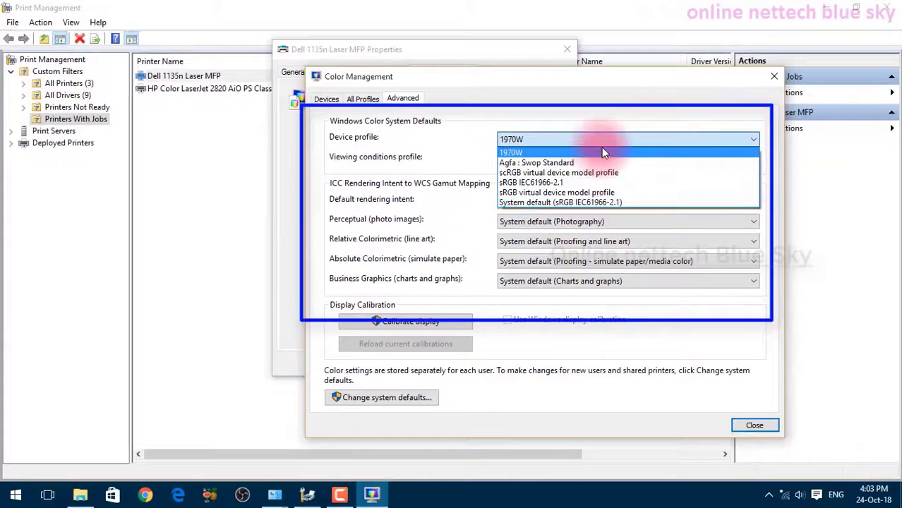
{"action": "left_click", "coordinate": [600, 201]}
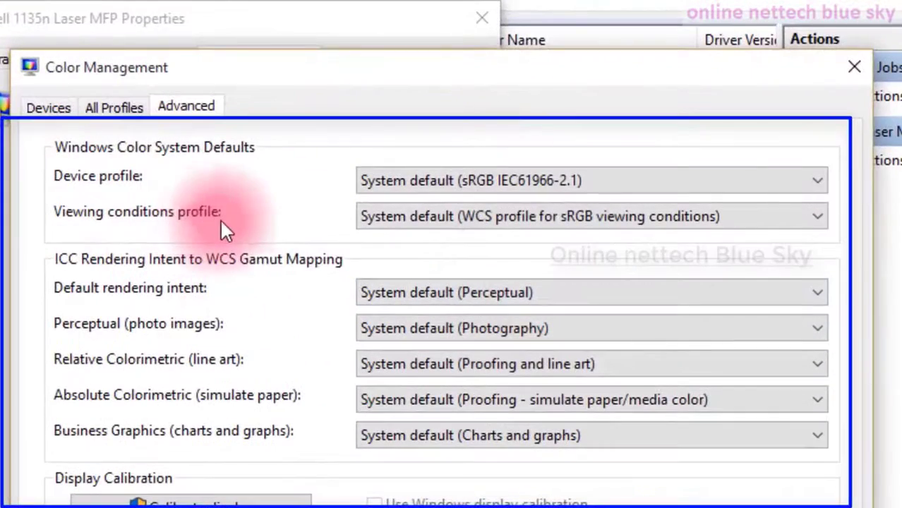
Review the viewing conditions profile choices, keeping System default (WCS profile for sRGB viewing conditions).
{"action": "left_click", "coordinate": [476, 175]}
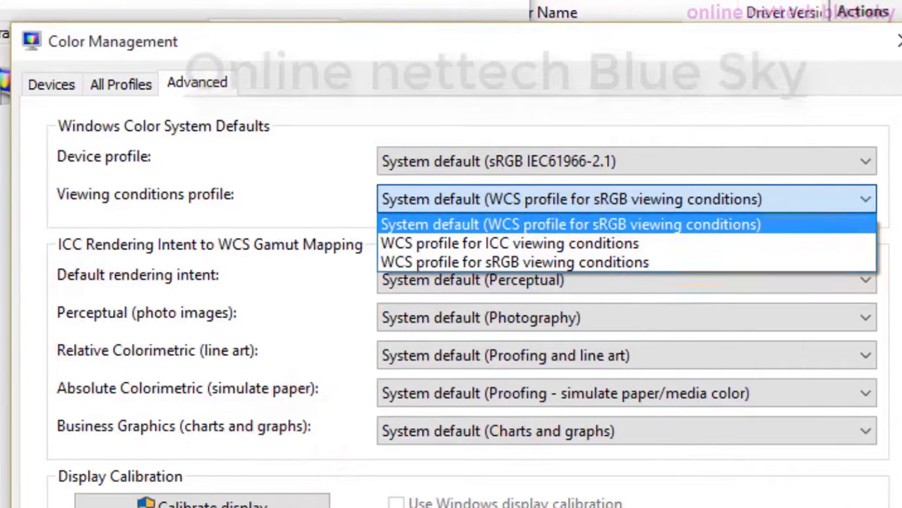
{"action": "key", "text": "Down"}
{"action": "key", "text": "Down"}
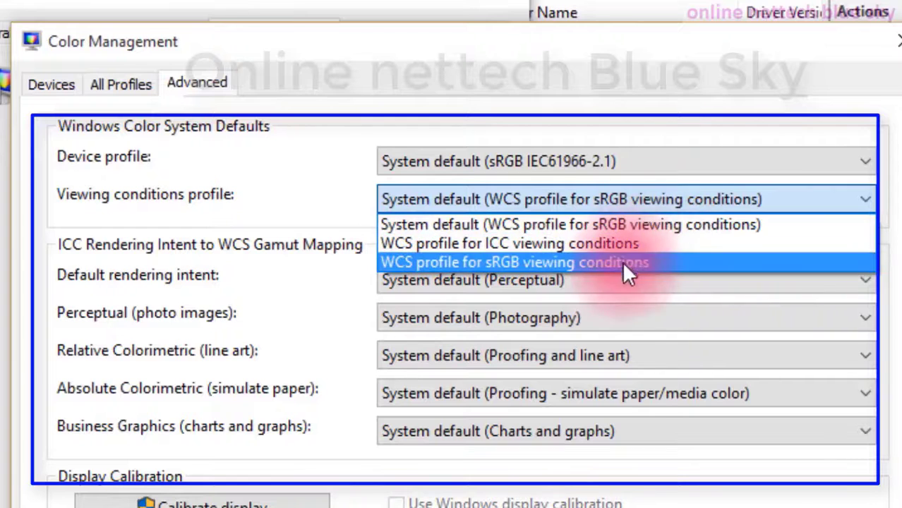
{"action": "left_click", "coordinate": [570, 224]}
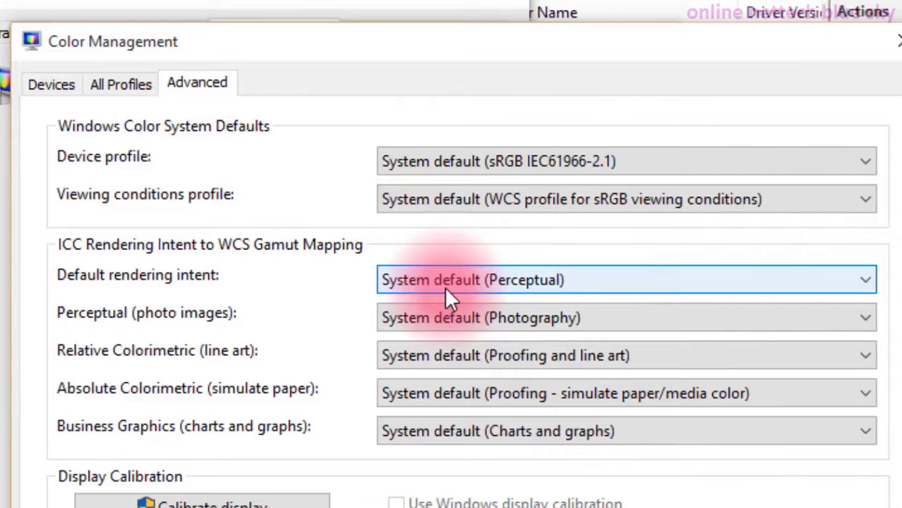
Review the available choices for the default rendering intent and the Perceptual and Relative Colorimetric gamut mappings.
{"action": "left_click", "coordinate": [444, 286]}
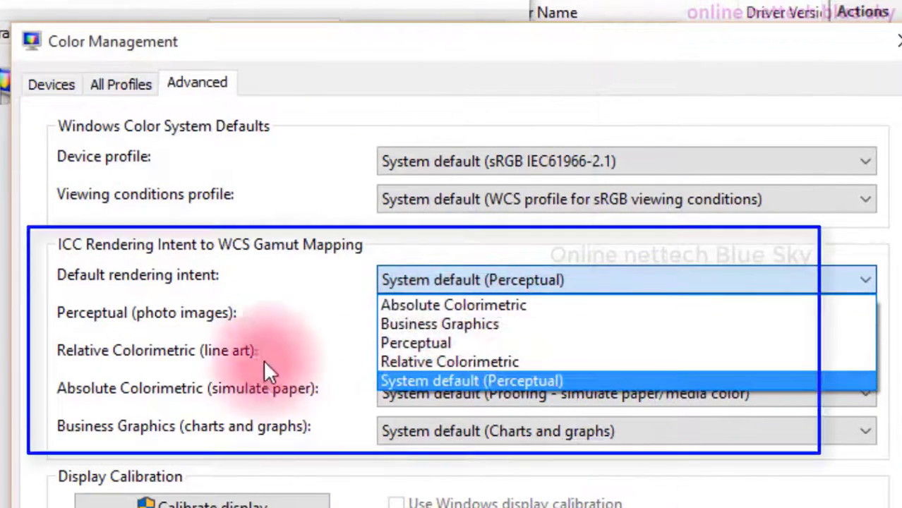
{"action": "left_click", "coordinate": [264, 371]}
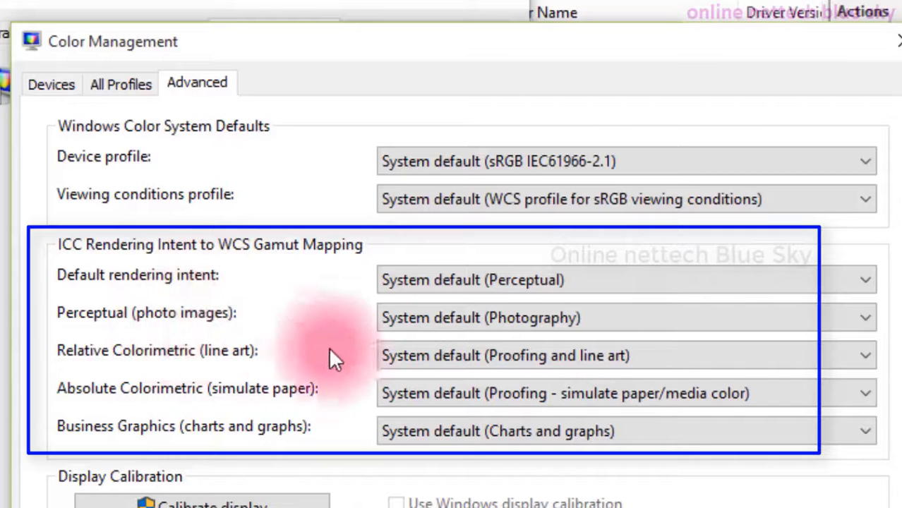
{"action": "left_click", "coordinate": [692, 316]}
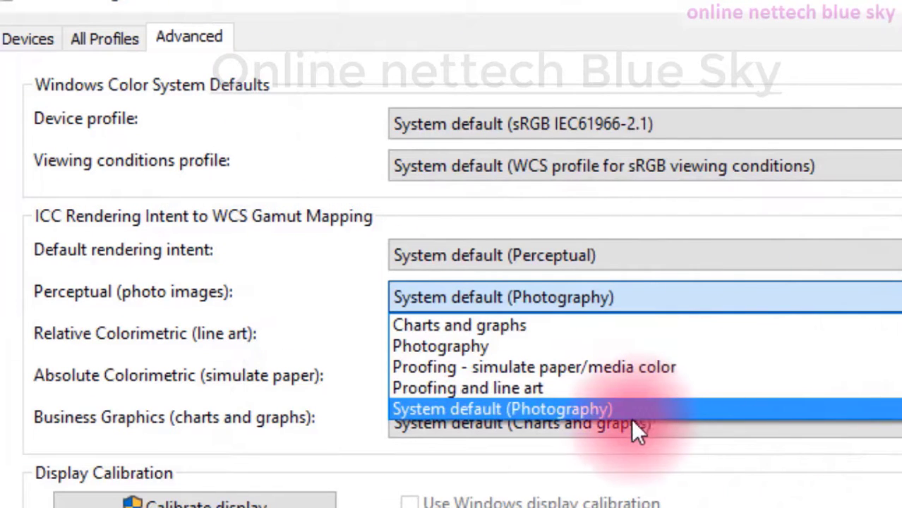
{"action": "left_click", "coordinate": [158, 335]}
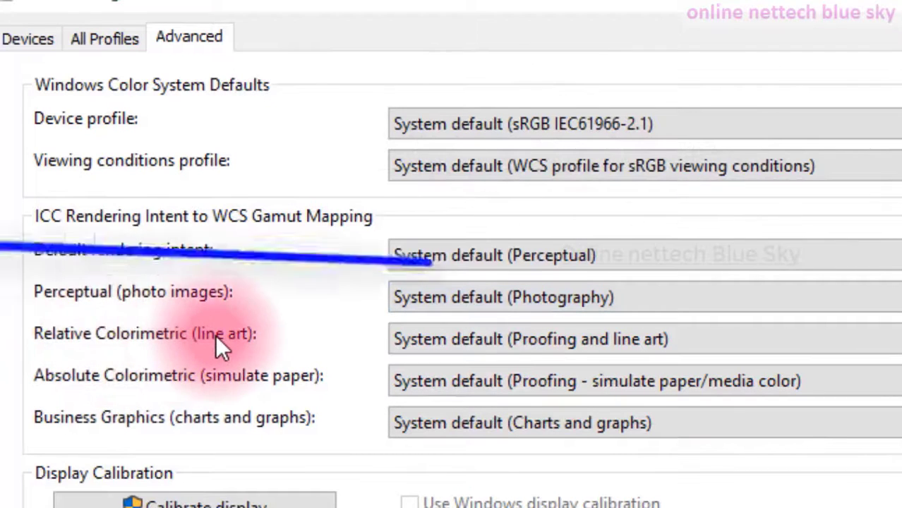
{"action": "left_click", "coordinate": [584, 347]}
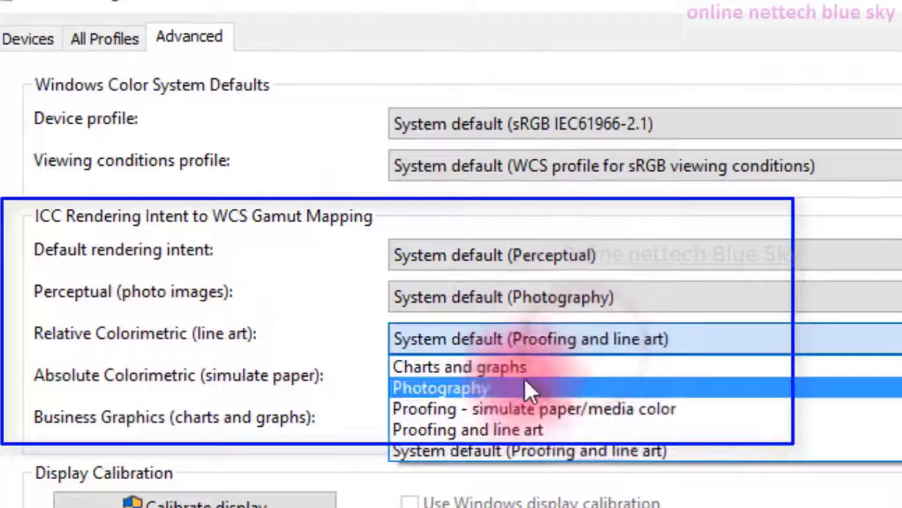
{"action": "left_click", "coordinate": [95, 391]}
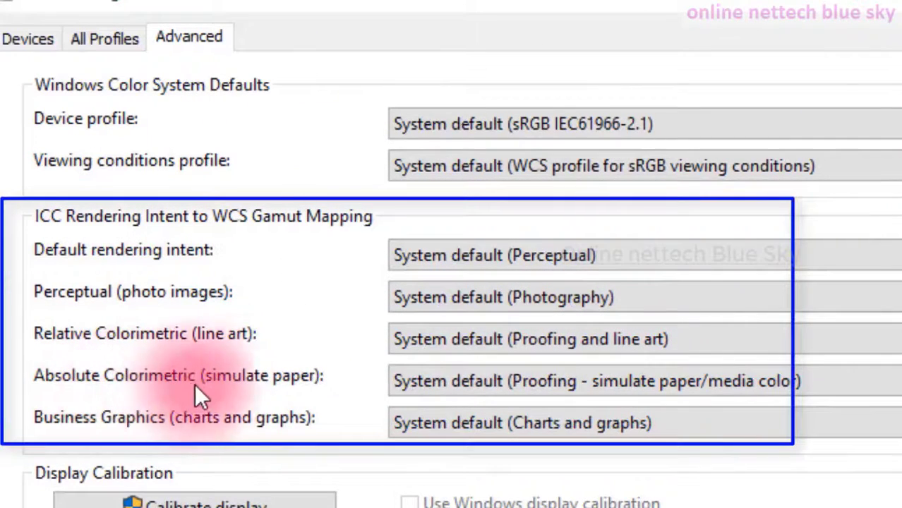
Review the available choices for the Absolute Colorimetric, Business Graphics and Perceptual gamut mappings, keeping the system defaults.
{"action": "left_click", "coordinate": [524, 390]}
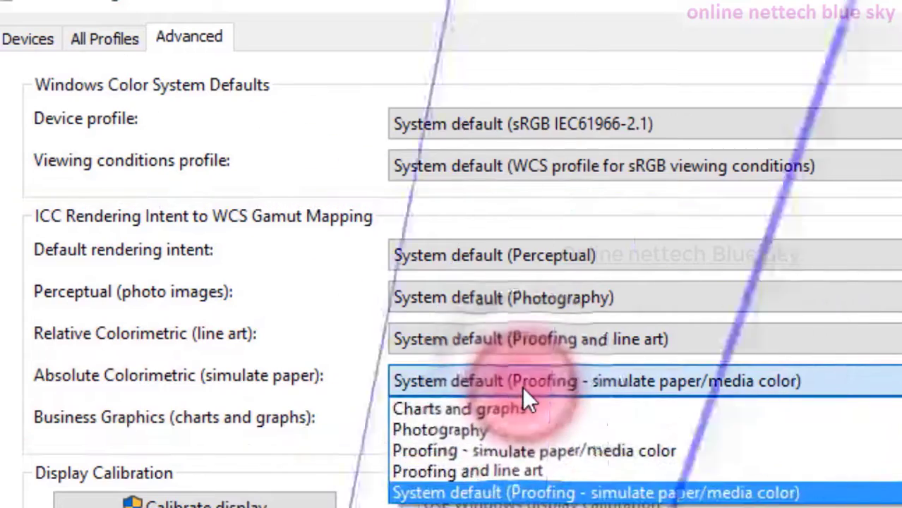
{"action": "left_click", "coordinate": [205, 381]}
{"action": "left_click", "coordinate": [445, 384]}
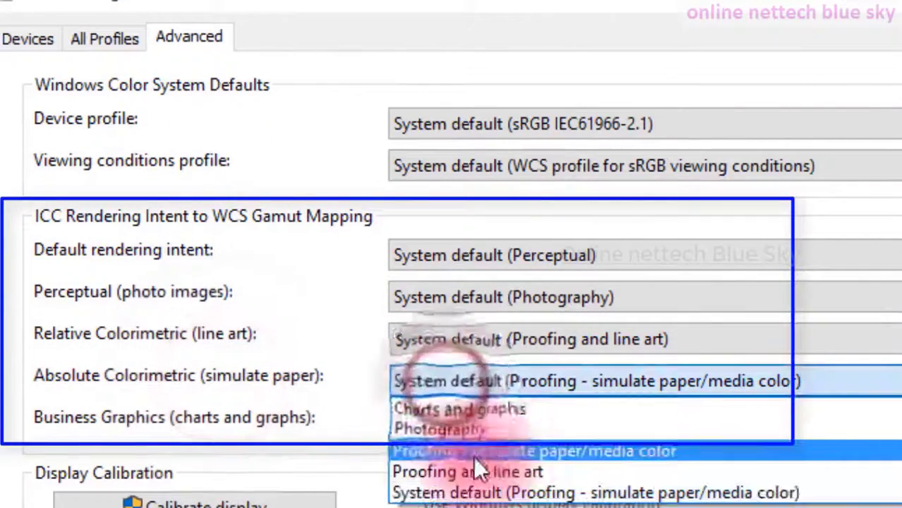
{"action": "left_click", "coordinate": [168, 420]}
{"action": "left_click", "coordinate": [472, 423]}
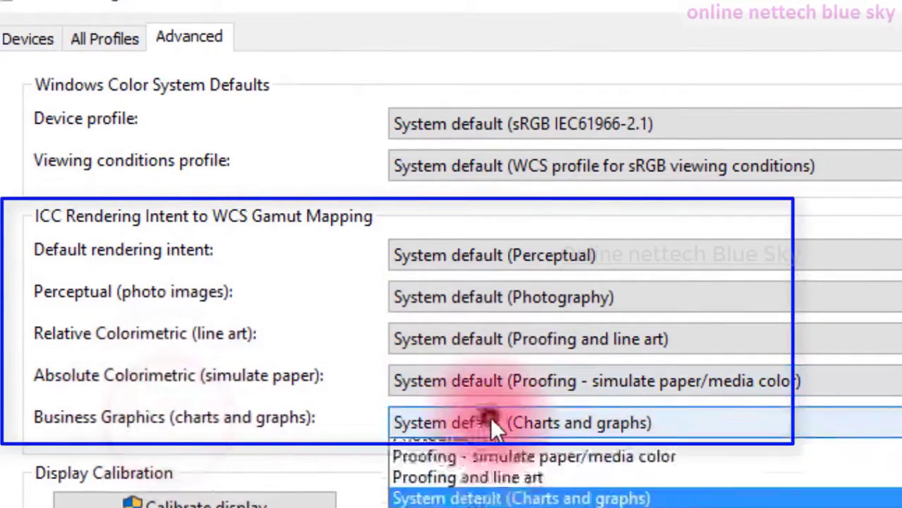
{"action": "left_click", "coordinate": [490, 418]}
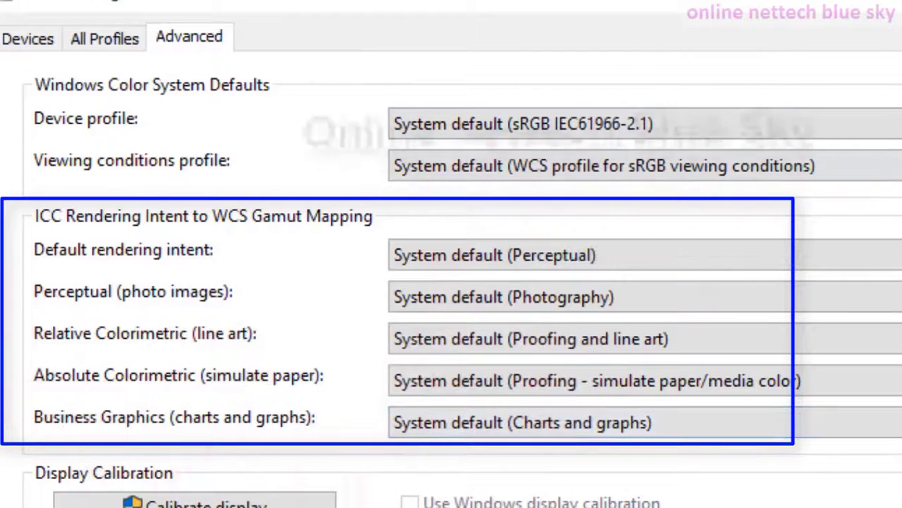
{"action": "left_click", "coordinate": [526, 432]}
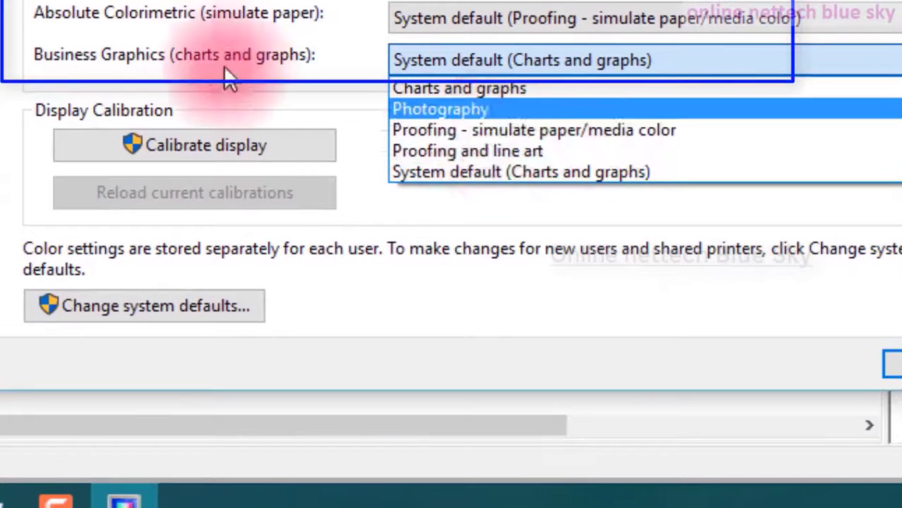
{"action": "left_click", "coordinate": [179, 198]}
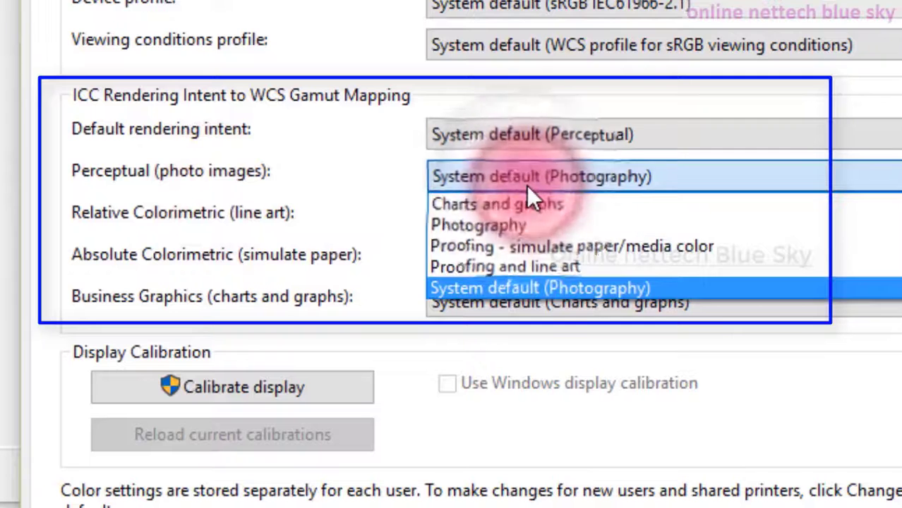
{"action": "left_click", "coordinate": [527, 185]}
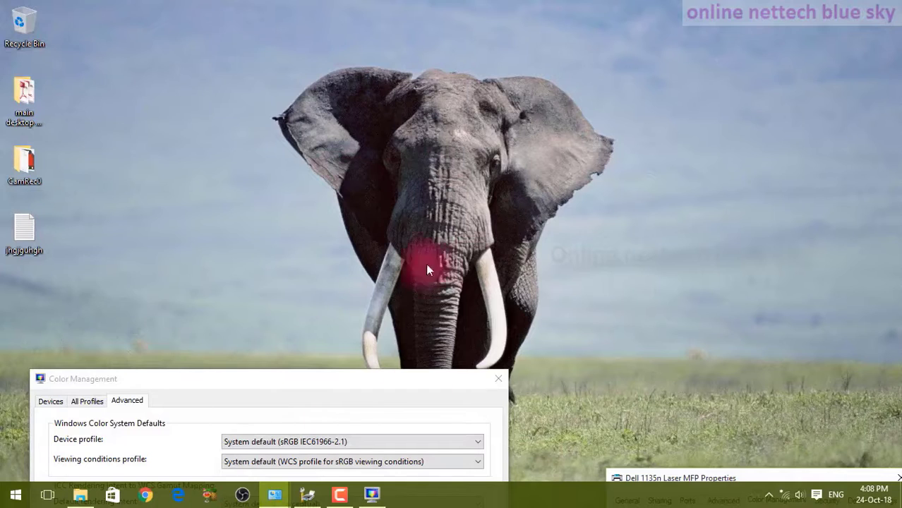
Move the Dell 1135n Laser MFP Properties and Color Management windows up so that both fit fully on the desktop.
{"action": "left_click_drag", "start_coordinate": [655, 472], "coordinate": [558, 90]}
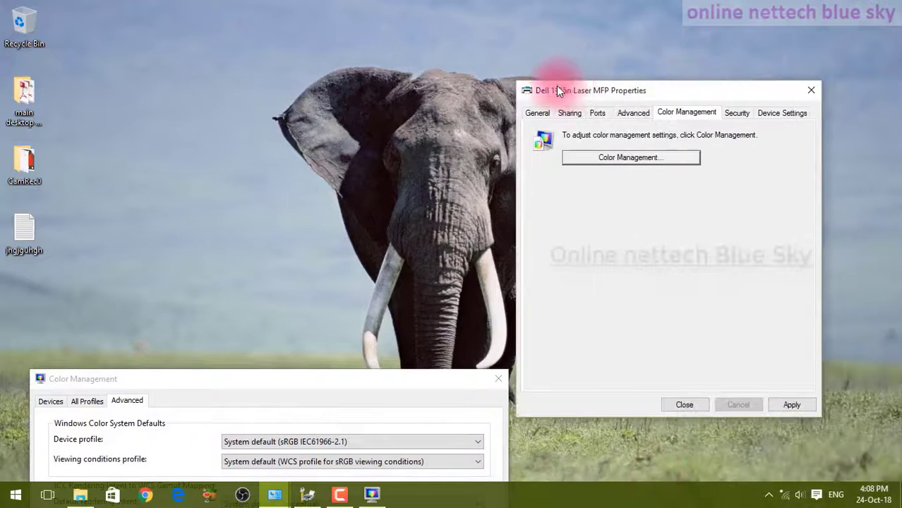
{"action": "left_click", "coordinate": [347, 405]}
{"action": "left_click_drag", "start_coordinate": [295, 381], "coordinate": [505, 57]}
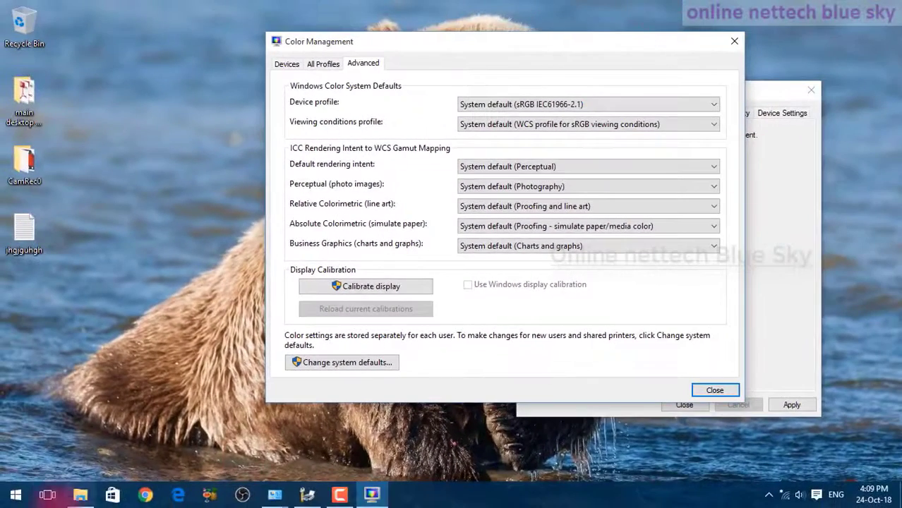
Bring Print Management forward and return to the Color Management window in front of it.
{"action": "left_click", "coordinate": [15, 495]}
{"action": "left_click", "coordinate": [15, 496]}
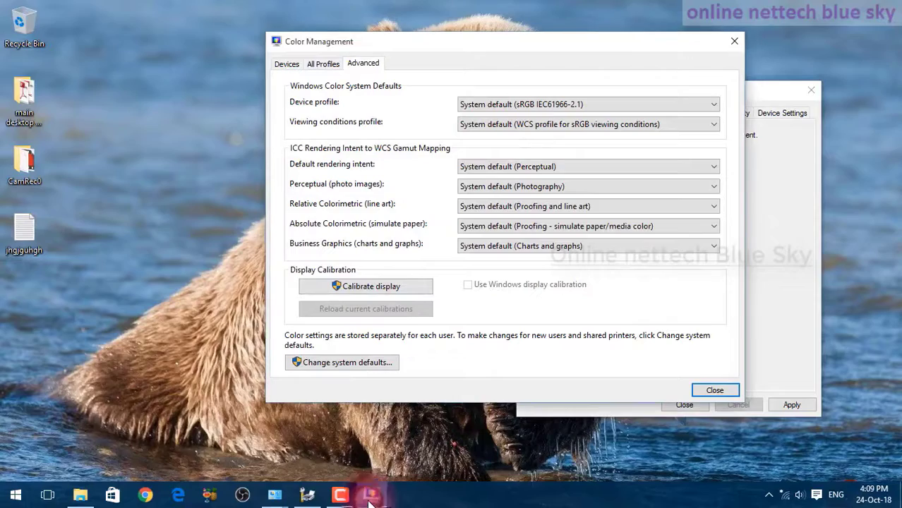
{"action": "left_click", "coordinate": [313, 497]}
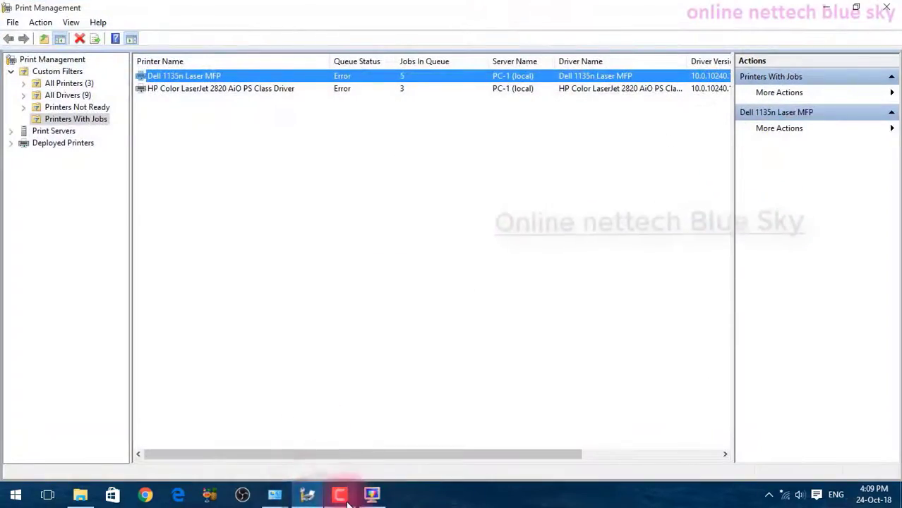
{"action": "left_click", "coordinate": [372, 496]}
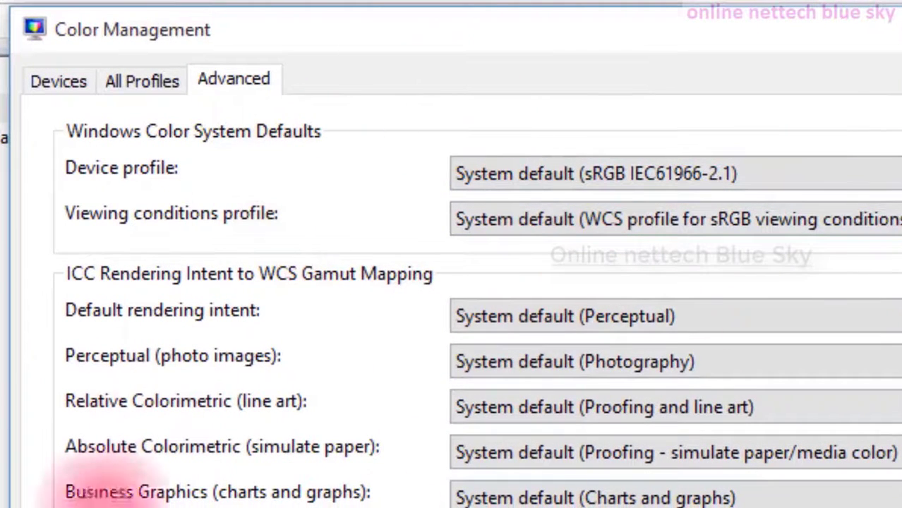
Revisit the device, installed profile and advanced settings, and view the display calibration welcome page, closing it without calibrating.
{"action": "left_click", "coordinate": [46, 80]}
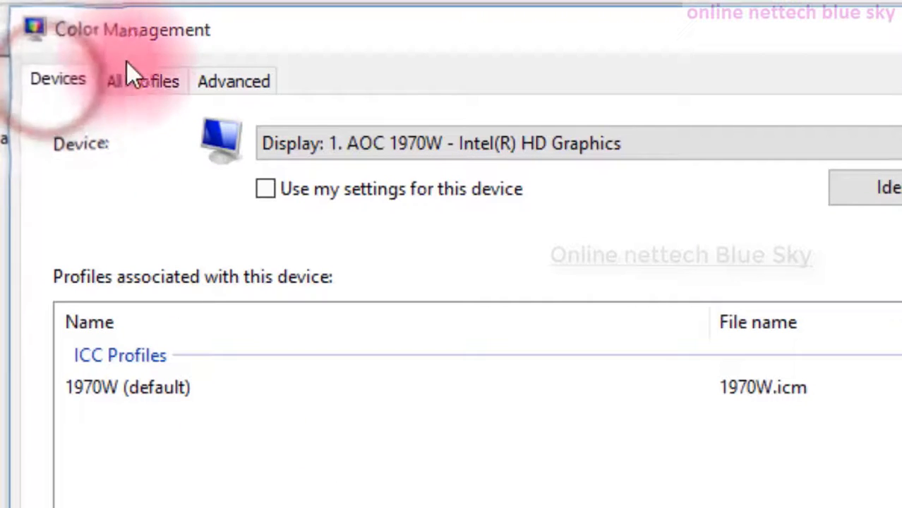
{"action": "left_click", "coordinate": [136, 81]}
{"action": "left_click", "coordinate": [203, 80]}
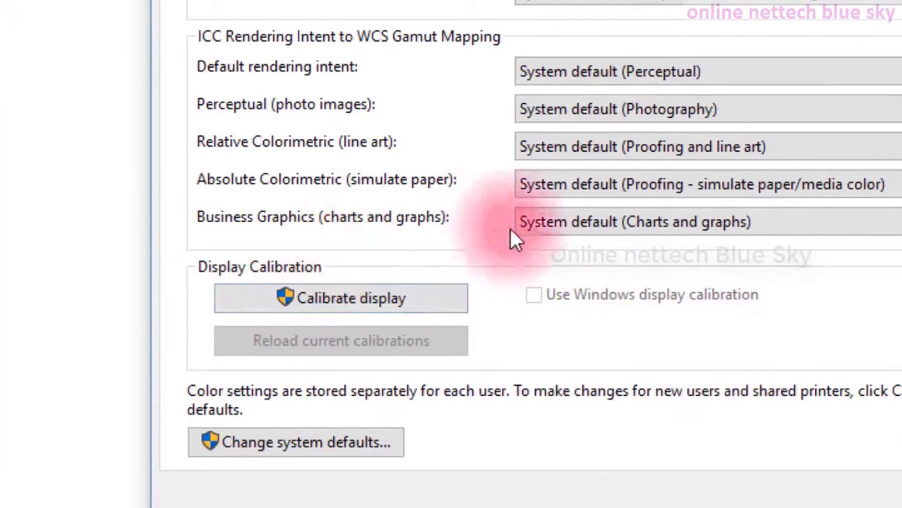
{"action": "left_click", "coordinate": [328, 297]}
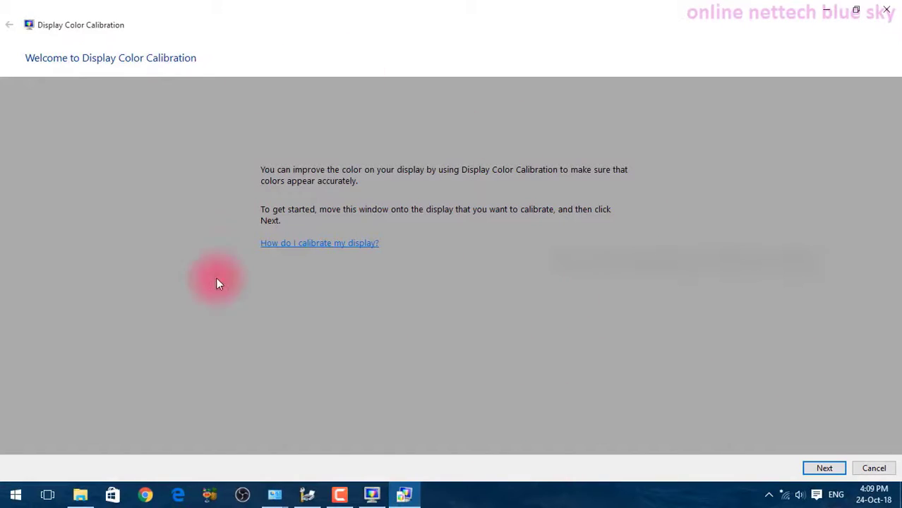
{"action": "left_click", "coordinate": [894, 8]}
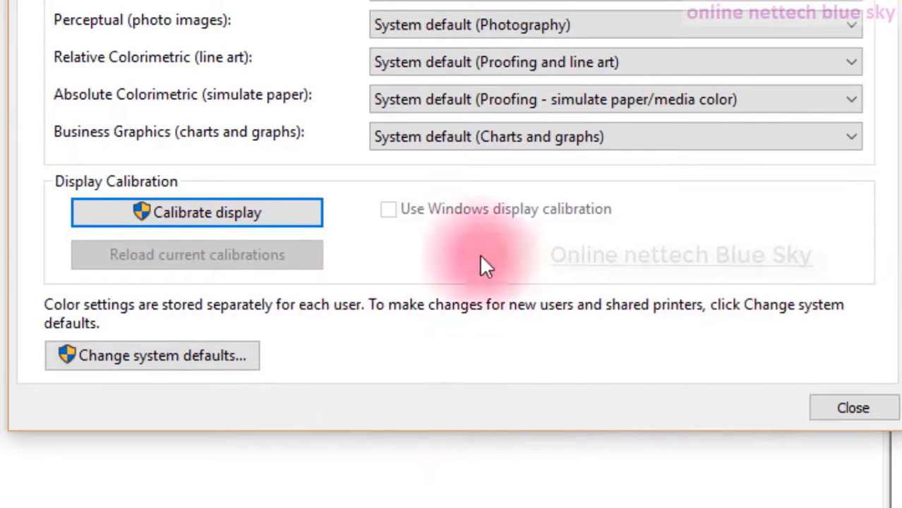
Open the system color defaults and look on Desktop and This PC for a profile to associate, cancelling without adding one.
{"action": "left_click", "coordinate": [216, 352]}
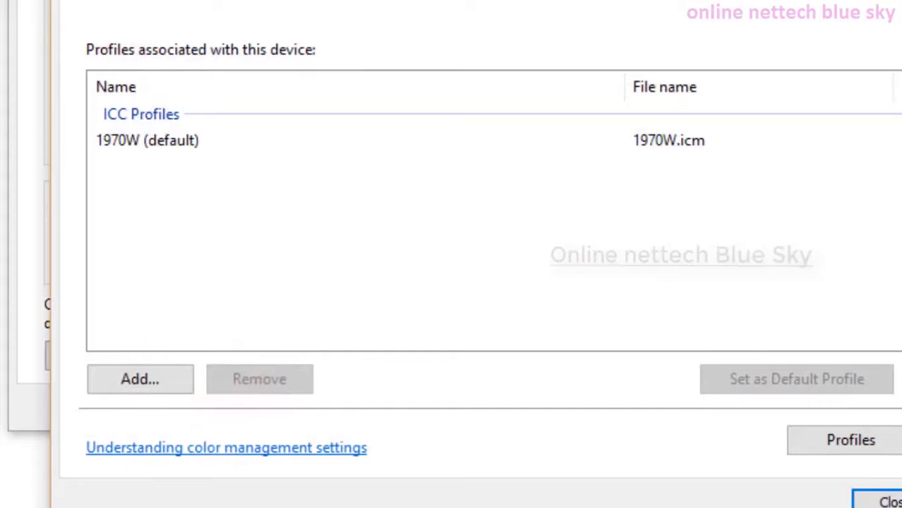
{"action": "left_click", "coordinate": [138, 379]}
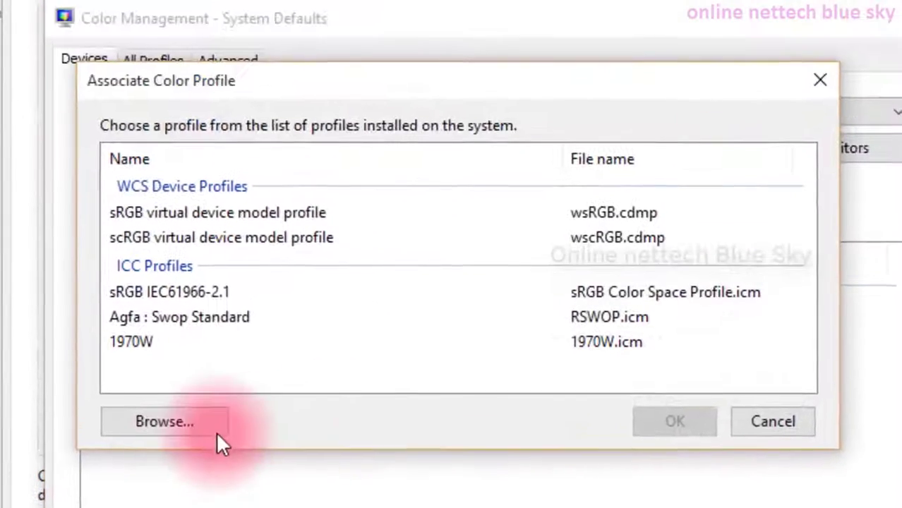
{"action": "left_click", "coordinate": [189, 427]}
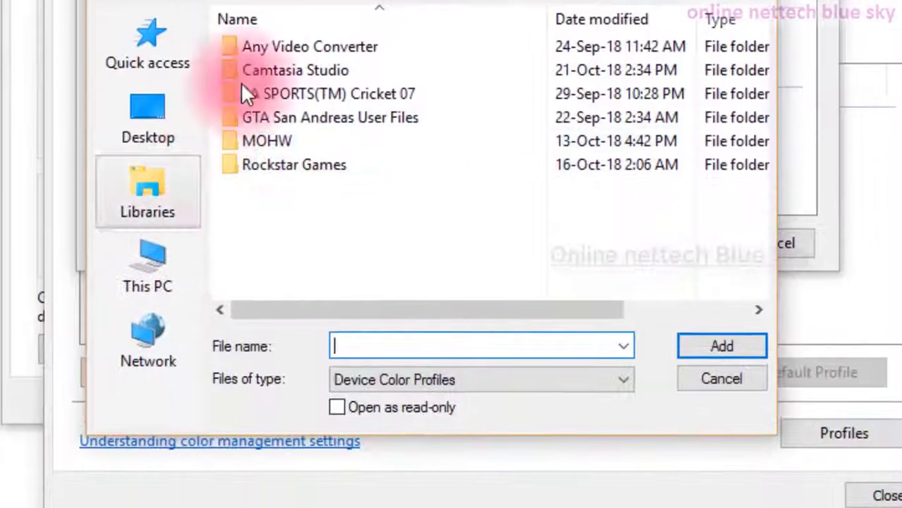
{"action": "left_click", "coordinate": [181, 105]}
{"action": "left_click", "coordinate": [176, 247]}
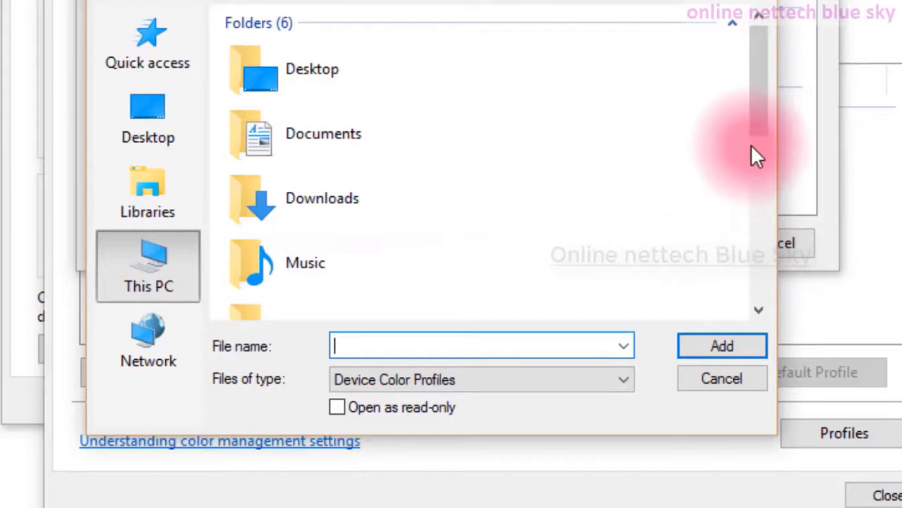
{"action": "left_click", "coordinate": [692, 383]}
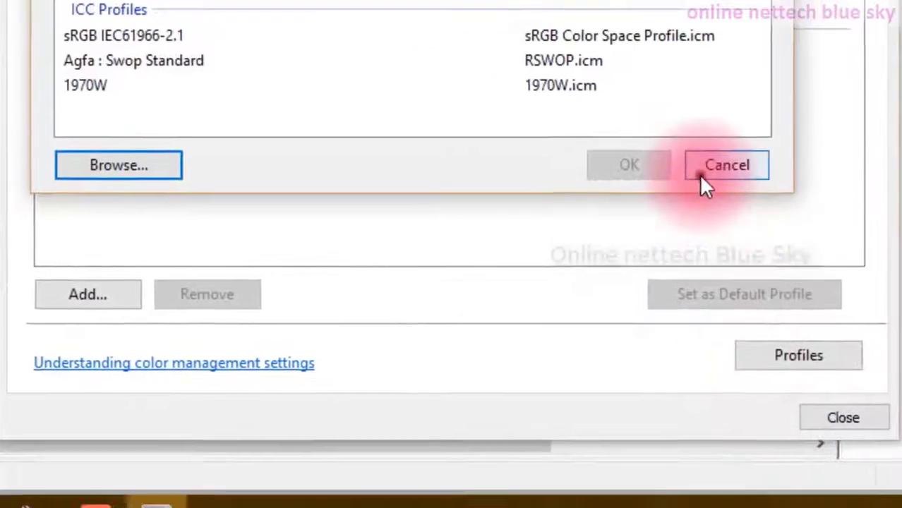
{"action": "left_click", "coordinate": [772, 242]}
Save the display's color profile associations to the Desktop in a file named "print setting".
{"action": "left_click", "coordinate": [815, 439]}
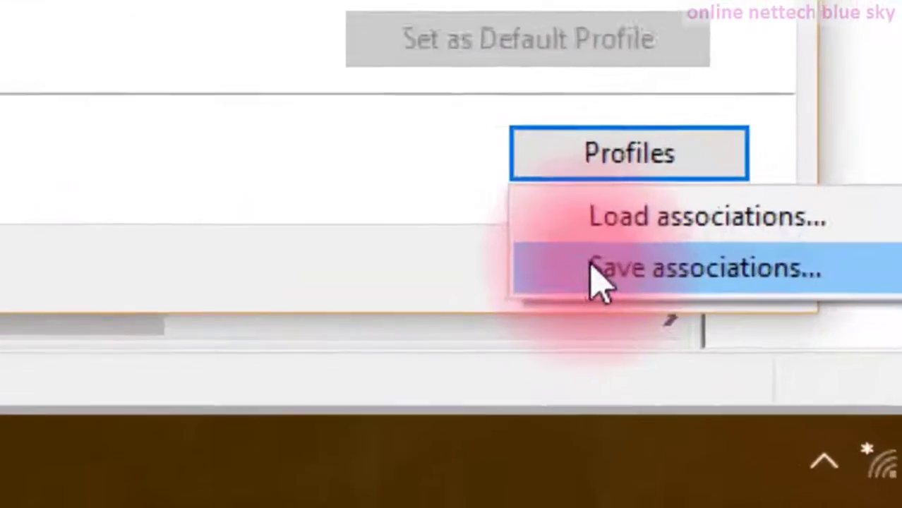
{"action": "left_click", "coordinate": [735, 379]}
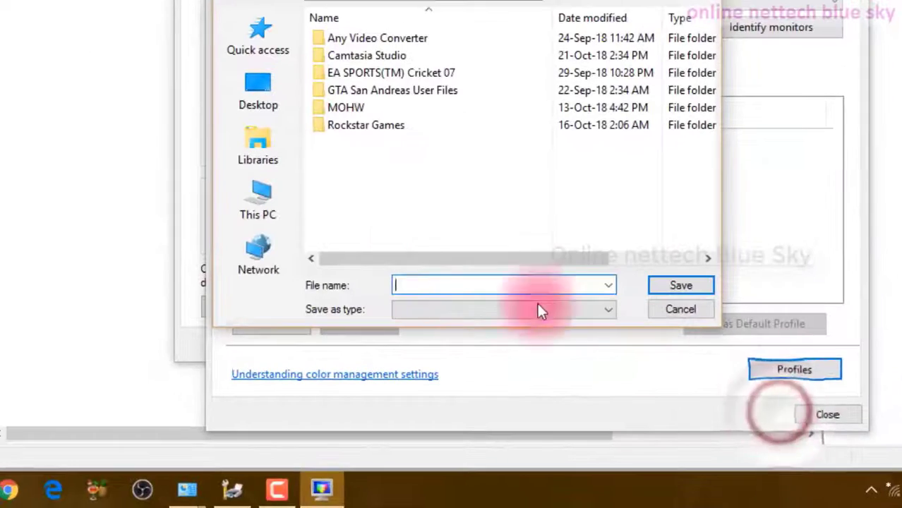
{"action": "type", "text": "sdsdsd"}
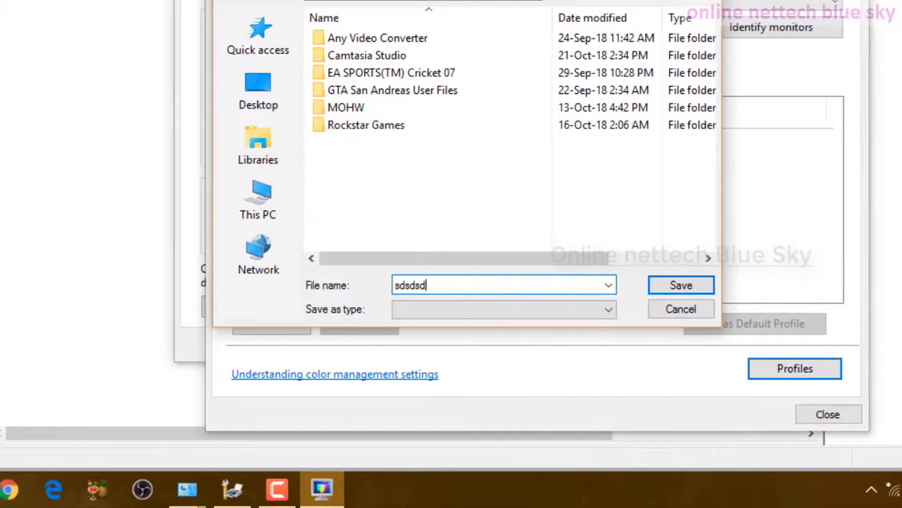
{"action": "left_click", "coordinate": [258, 103]}
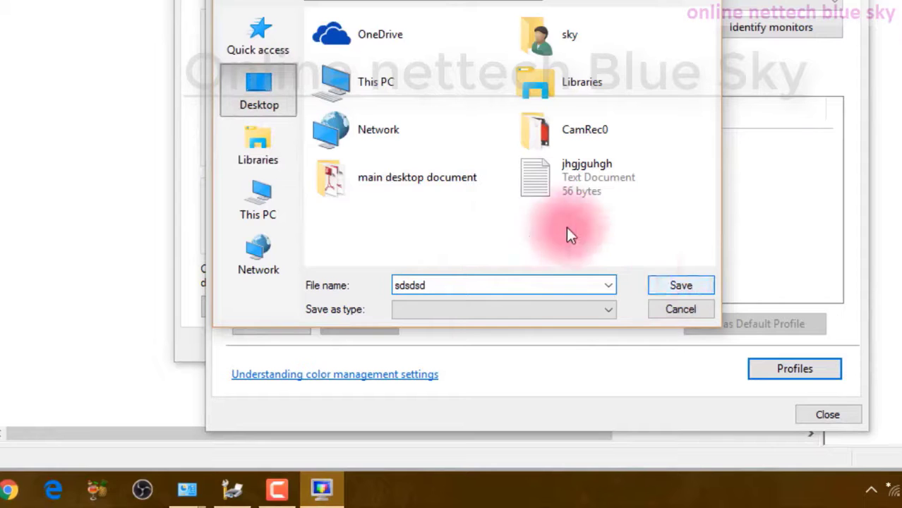
{"action": "left_click", "coordinate": [512, 171]}
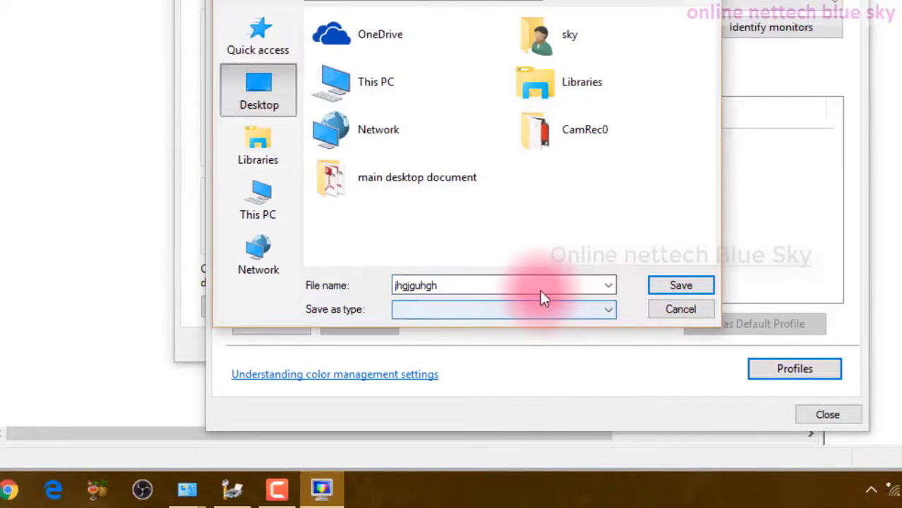
{"action": "type", "text": "n"}
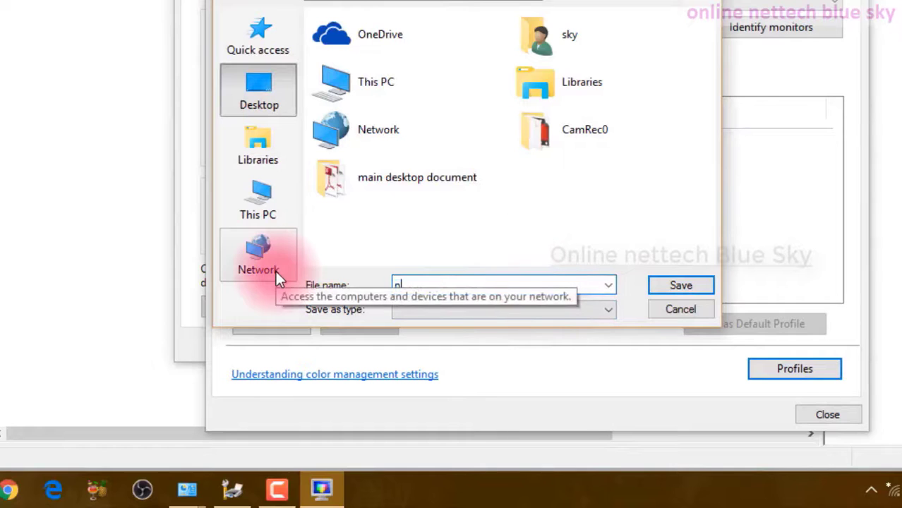
{"action": "type", "text": "rint setting"}
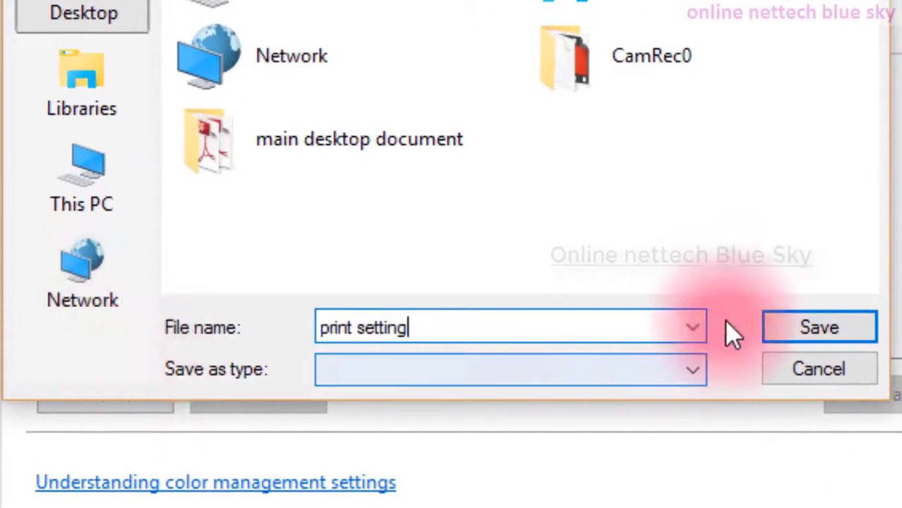
{"action": "left_click", "coordinate": [787, 327]}
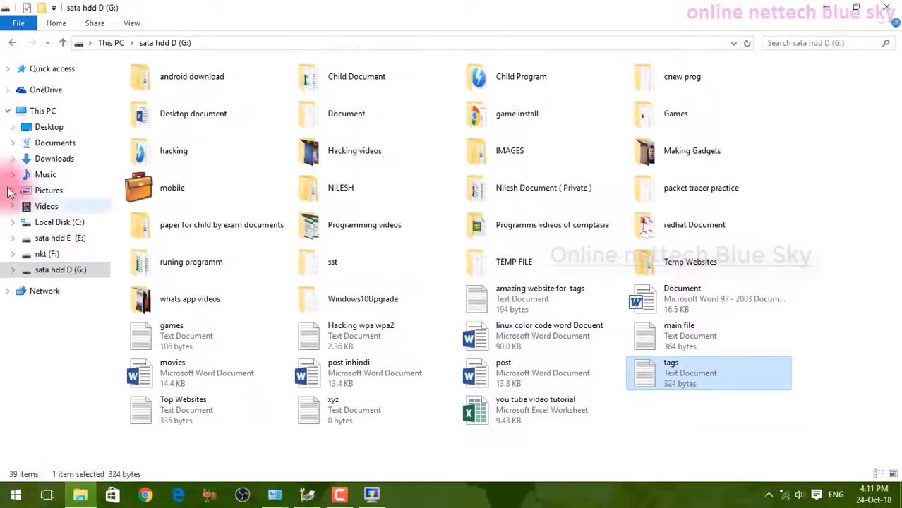
In File Explorer, open the "print setting" file from the Desktop in Notepad, read its contents and close it.
{"action": "left_click", "coordinate": [31, 129]}
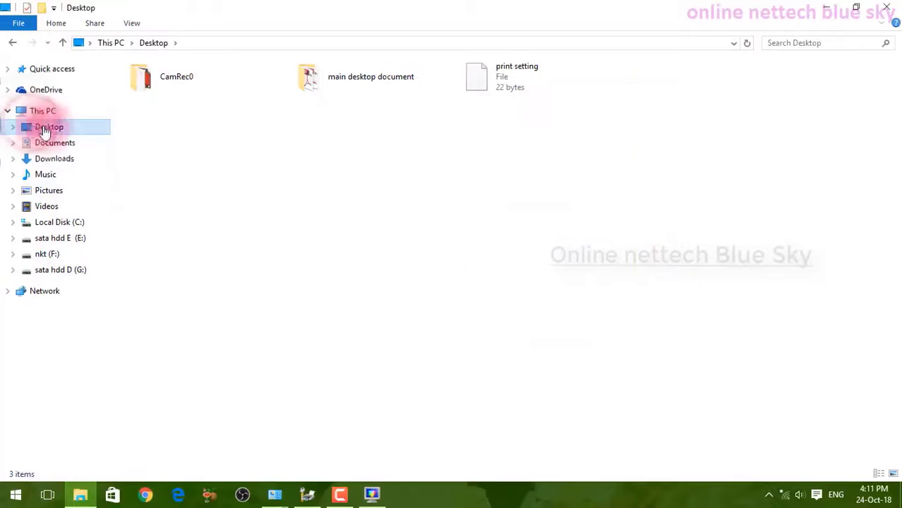
{"action": "double_click", "coordinate": [541, 80]}
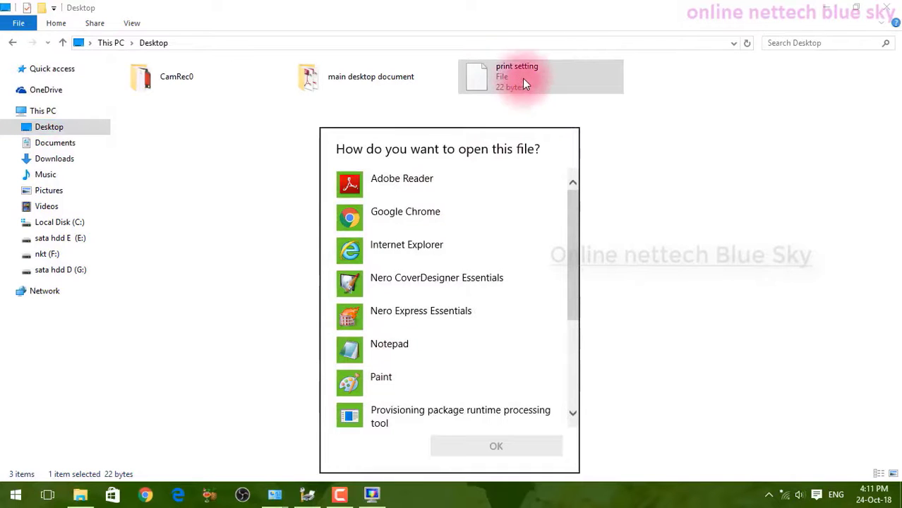
{"action": "left_click_drag", "start_coordinate": [573, 204], "coordinate": [571, 238]}
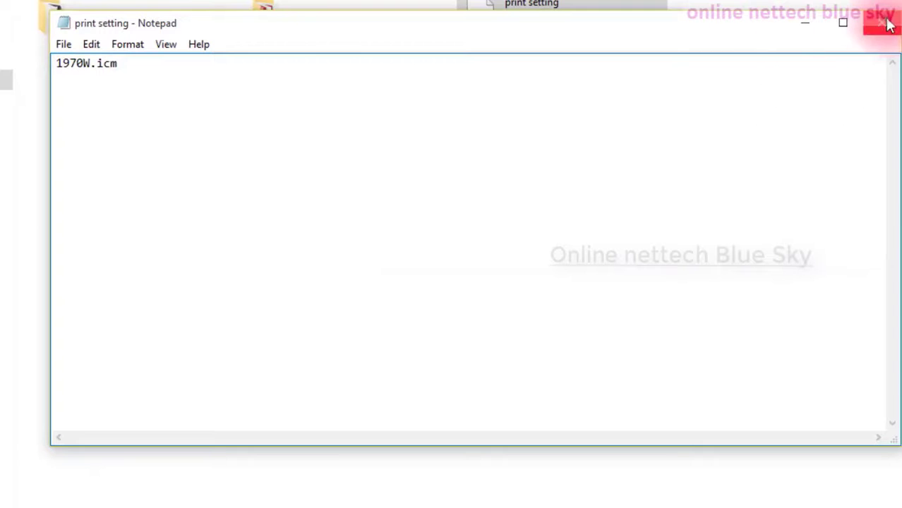
{"action": "left_click", "coordinate": [888, 25]}
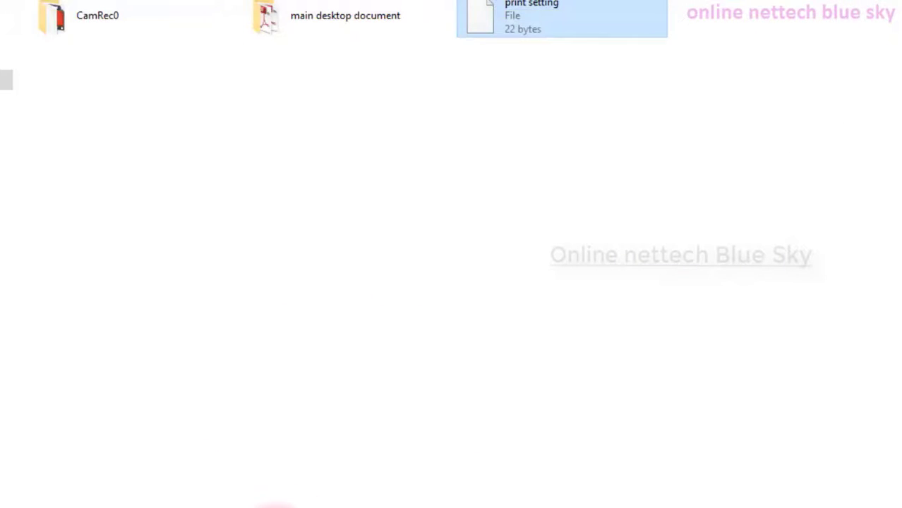
{"action": "left_click", "coordinate": [276, 507]}
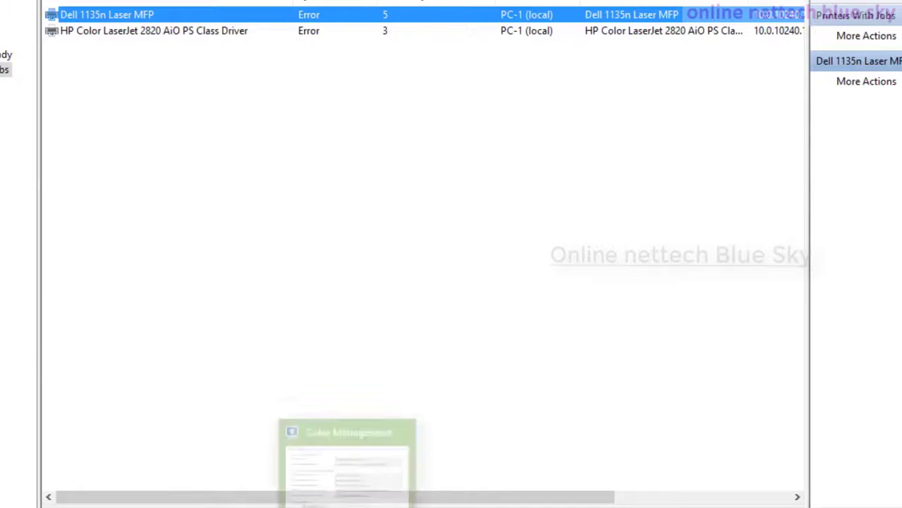
{"action": "left_click", "coordinate": [2, 507]}
{"action": "left_click", "coordinate": [50, 417]}
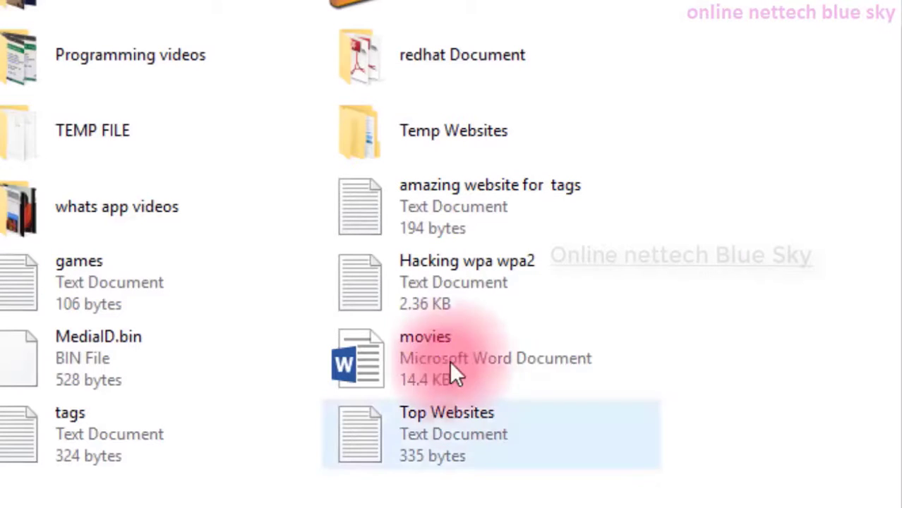
{"action": "left_click", "coordinate": [378, 212]}
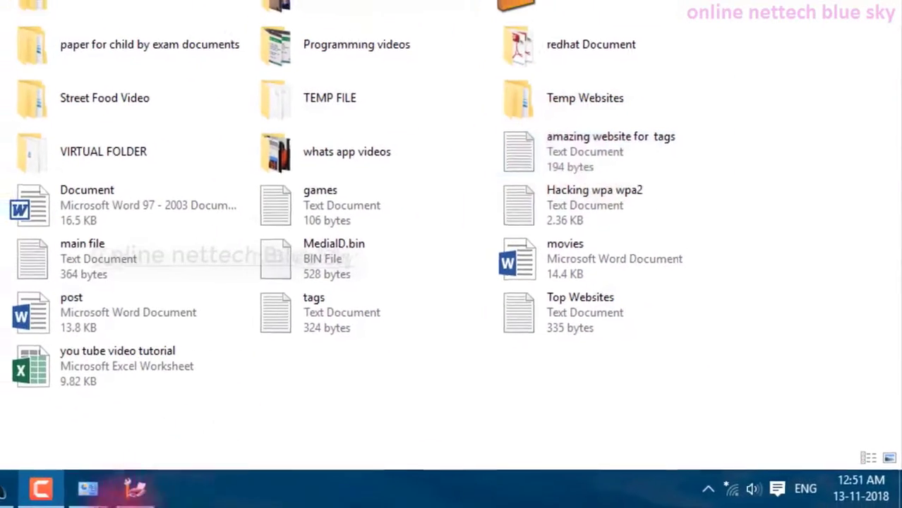
Switch to Print Management and look through Print Servers, All Drivers, Deployed Printers, Custom Filters and Printers With Jobs.
{"action": "left_click", "coordinate": [125, 488]}
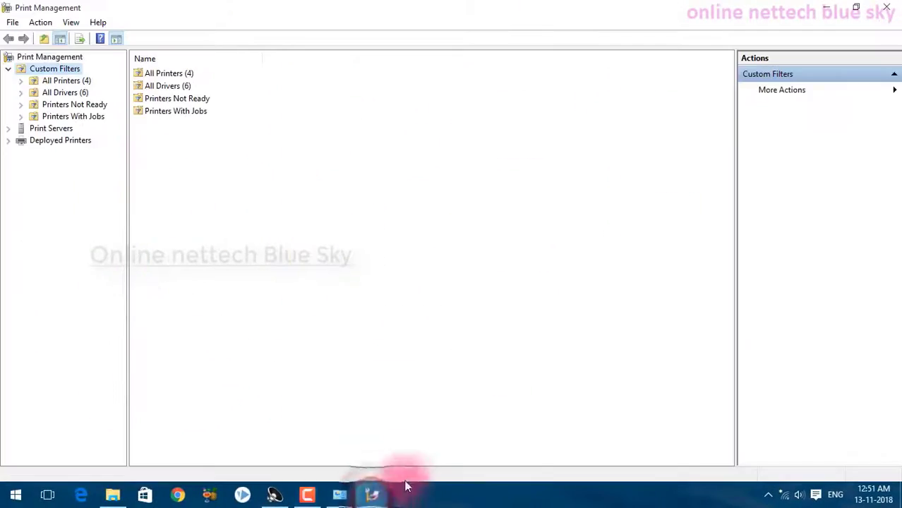
{"action": "double_click", "coordinate": [50, 129]}
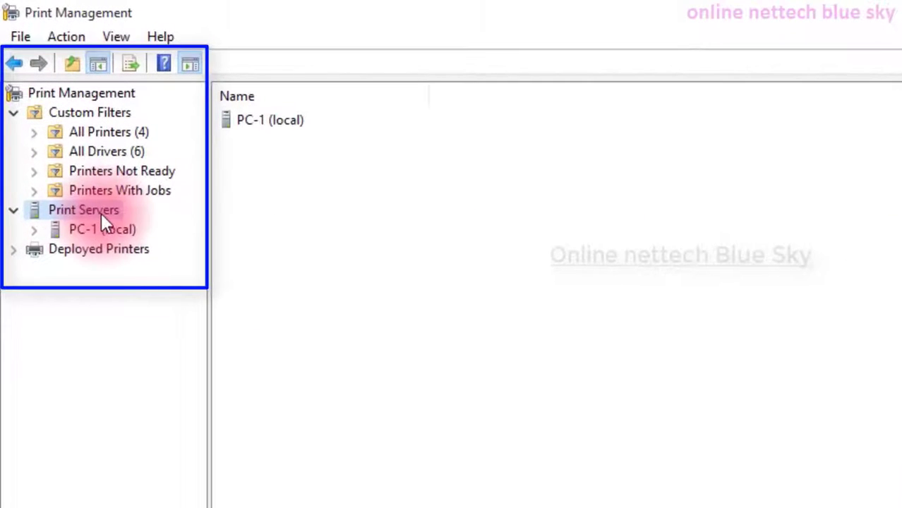
{"action": "left_click", "coordinate": [97, 148]}
{"action": "left_click", "coordinate": [113, 253]}
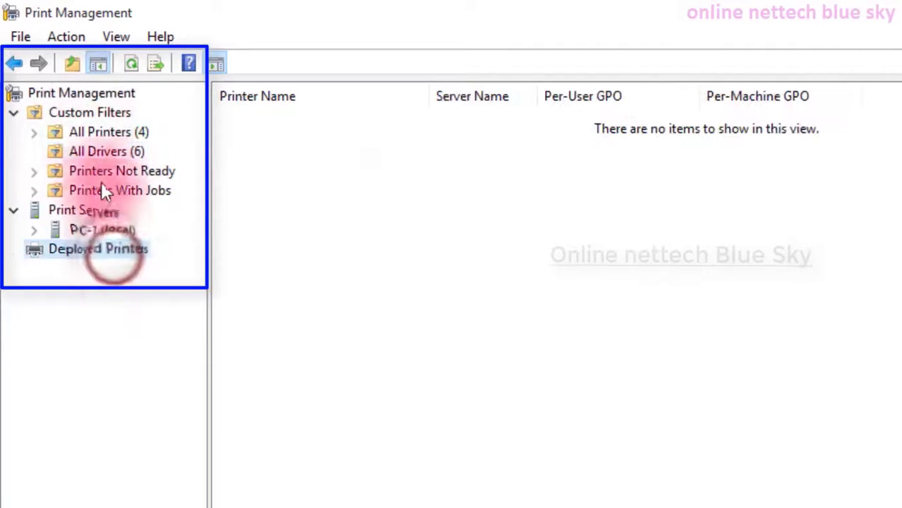
{"action": "left_click", "coordinate": [89, 112]}
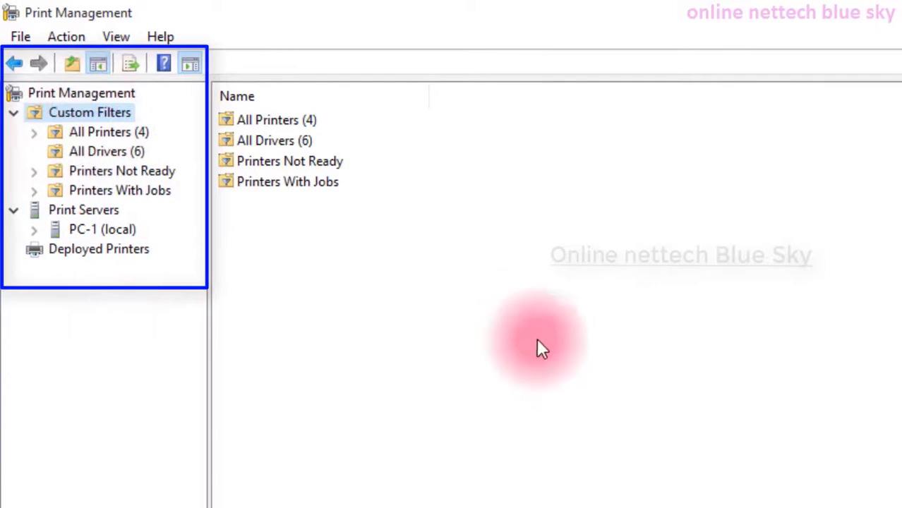
{"action": "left_click", "coordinate": [94, 192]}
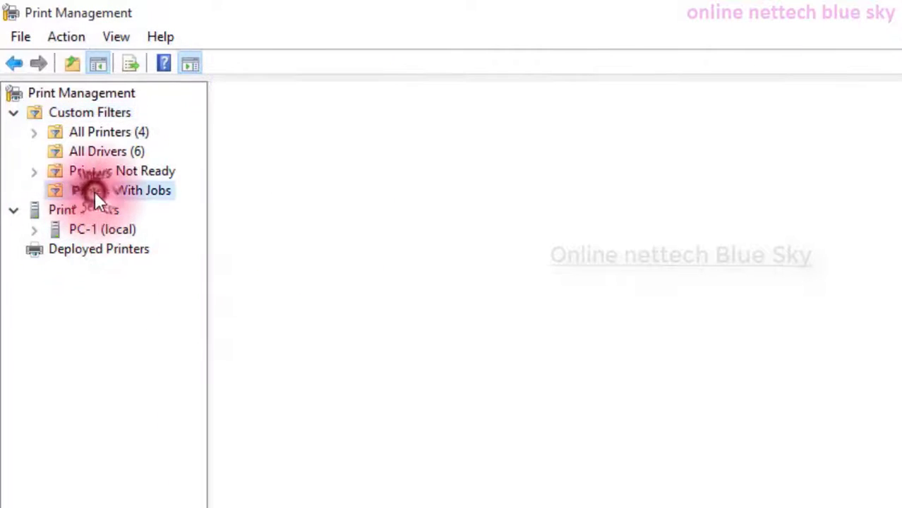
List all printers under Custom Filters and open the properties of Microsoft Print to PDF.
{"action": "left_click", "coordinate": [76, 116]}
{"action": "double_click", "coordinate": [307, 116]}
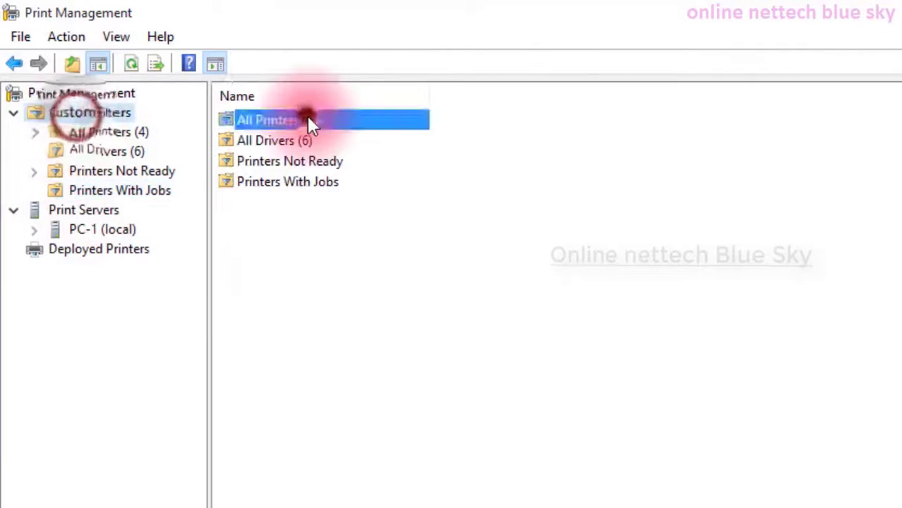
{"action": "left_click", "coordinate": [308, 141]}
{"action": "double_click", "coordinate": [313, 152]}
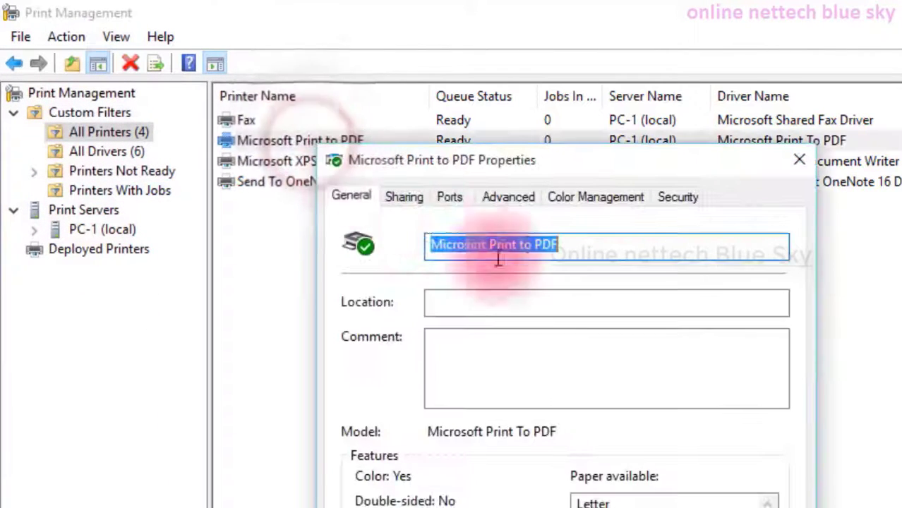
Review the PDF printer's advanced settings, separator page and print processor, closing each dialog, and view its color management page.
{"action": "left_click", "coordinate": [519, 197]}
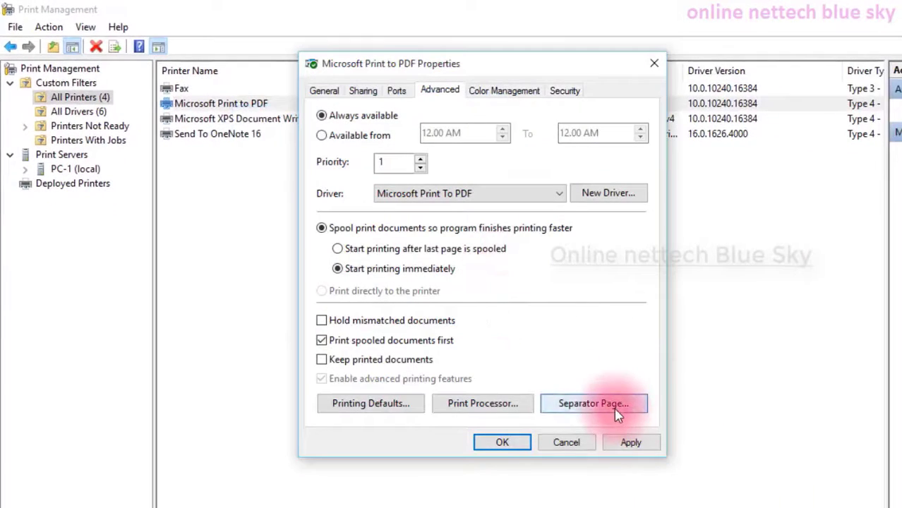
{"action": "left_click", "coordinate": [616, 410]}
{"action": "left_click", "coordinate": [622, 214]}
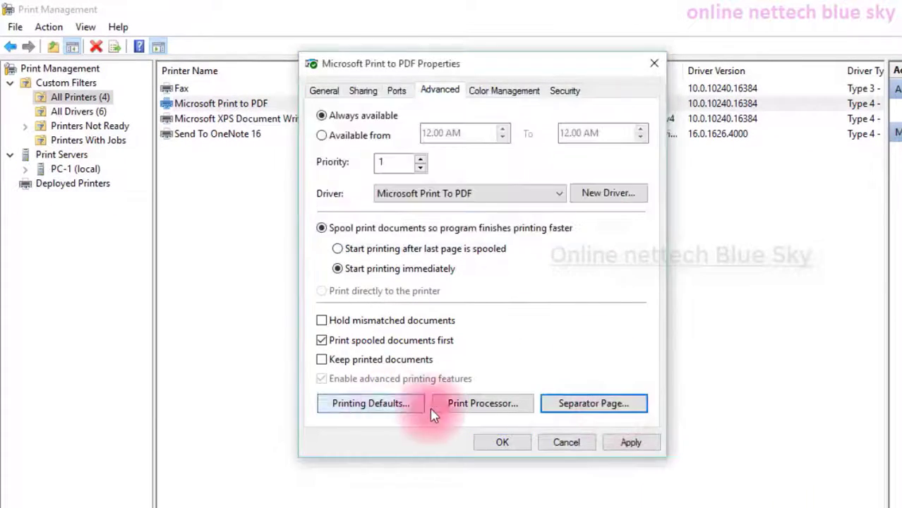
{"action": "left_click", "coordinate": [466, 410]}
{"action": "left_click", "coordinate": [636, 320]}
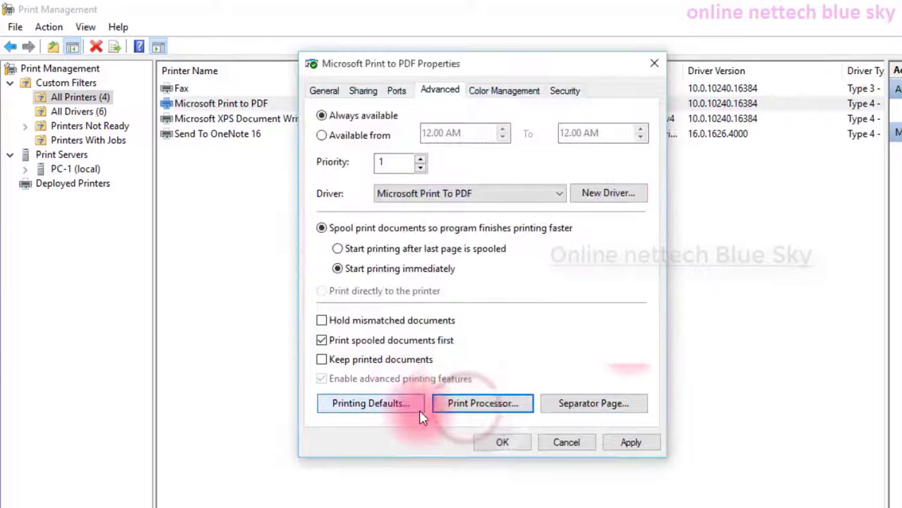
{"action": "left_click", "coordinate": [504, 91]}
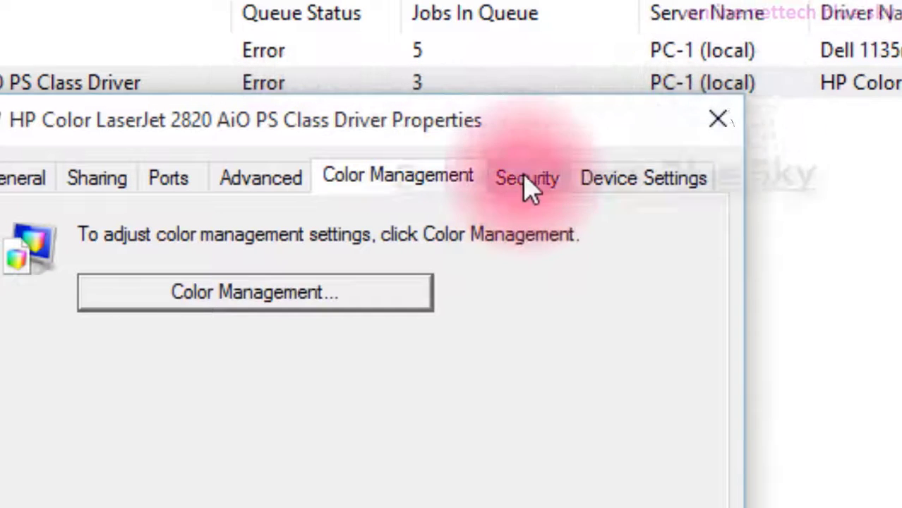
View the security permissions in the HP Color LaserJet 2820 AiO PS Class Driver properties.
{"action": "left_click", "coordinate": [554, 191]}
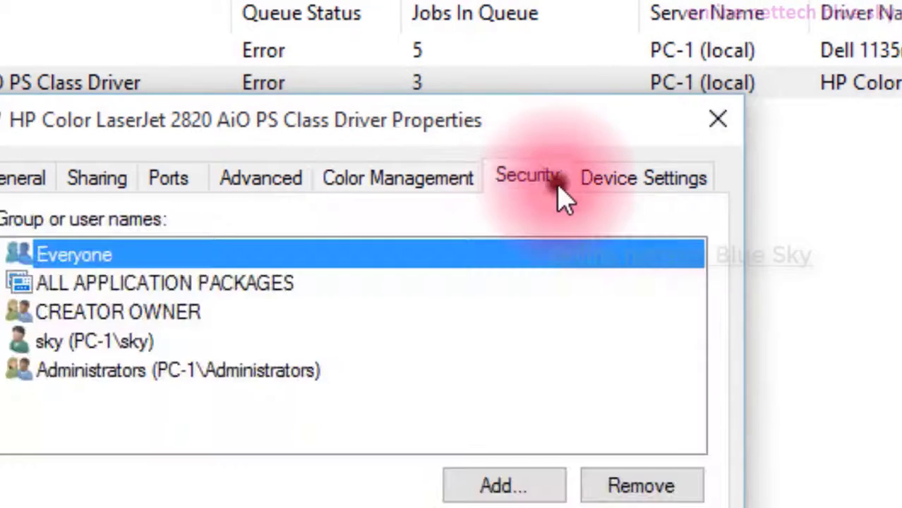